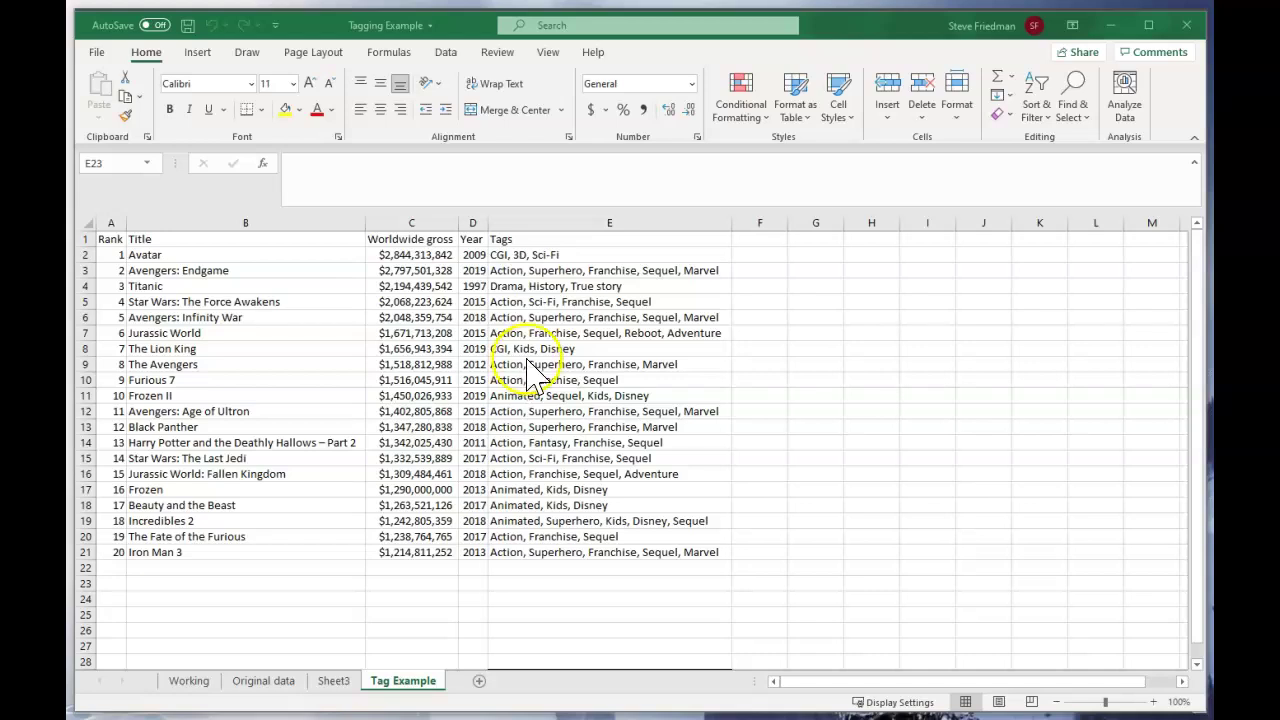
- Add the column headers A, B and C in cells F1, G1 and H1
click(762, 238)
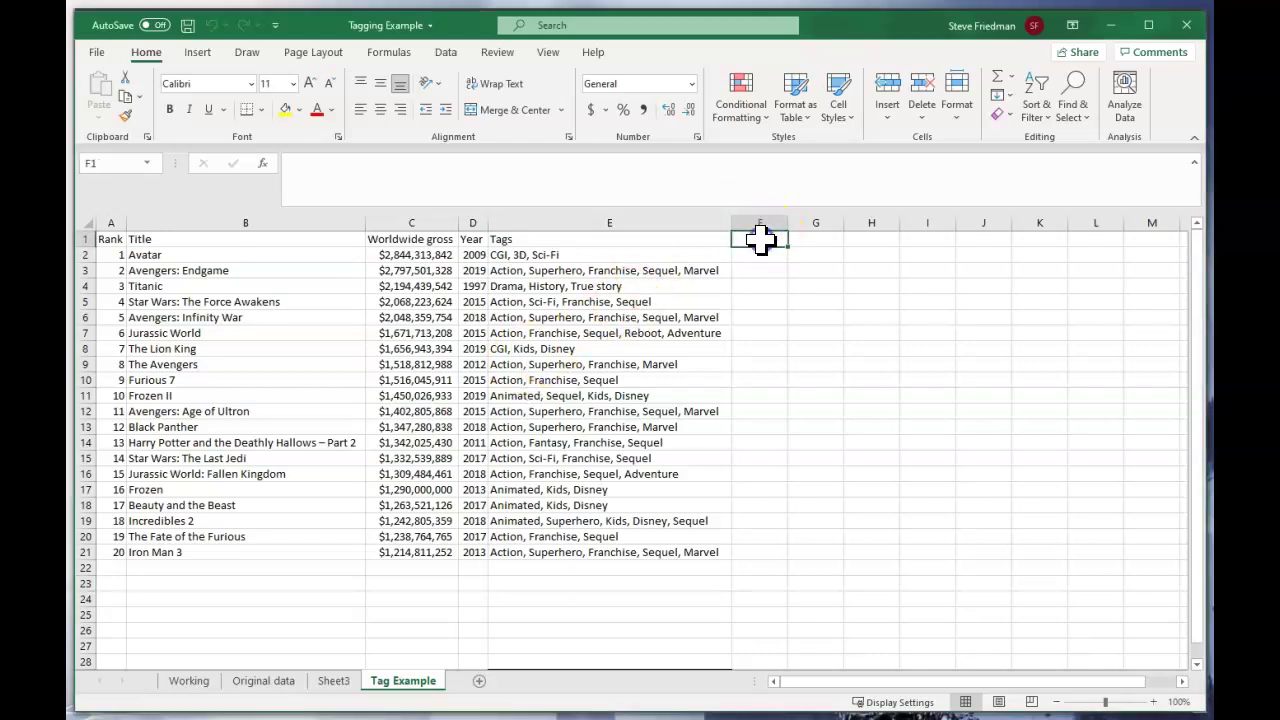
text(A)
key(Tab)
text(B)
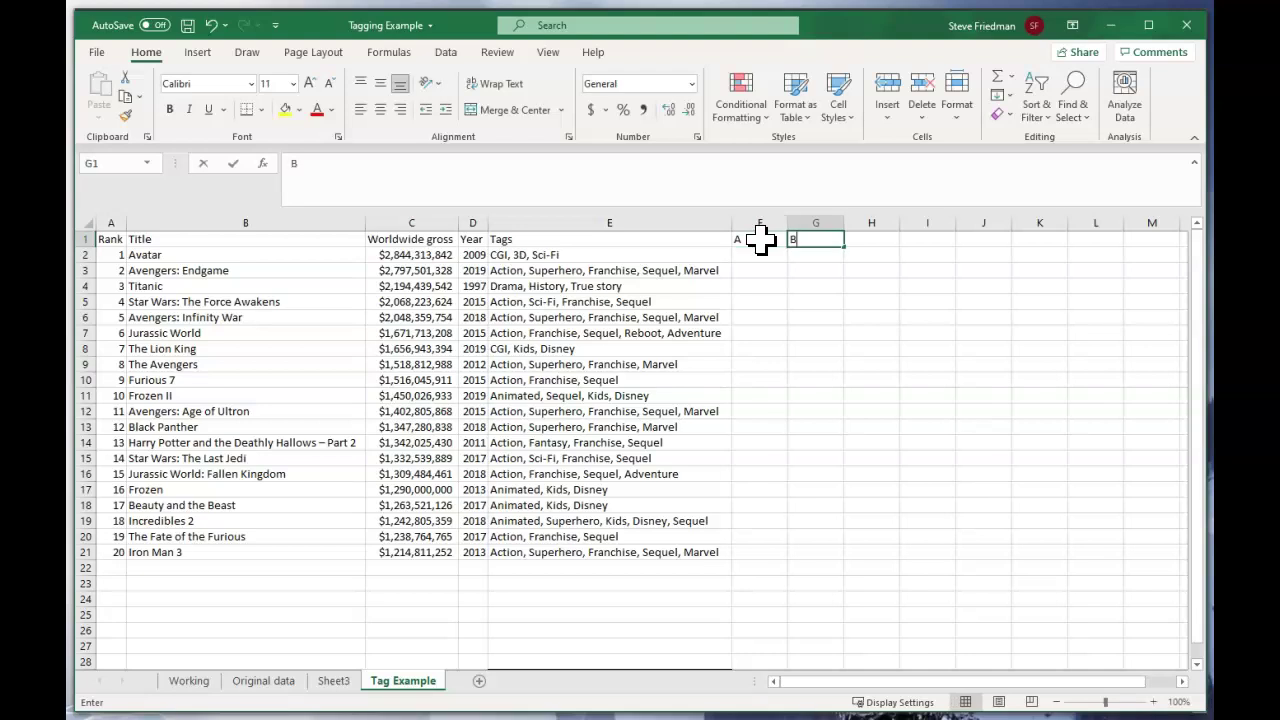
key(Tab)
text(C)
key(Tab)
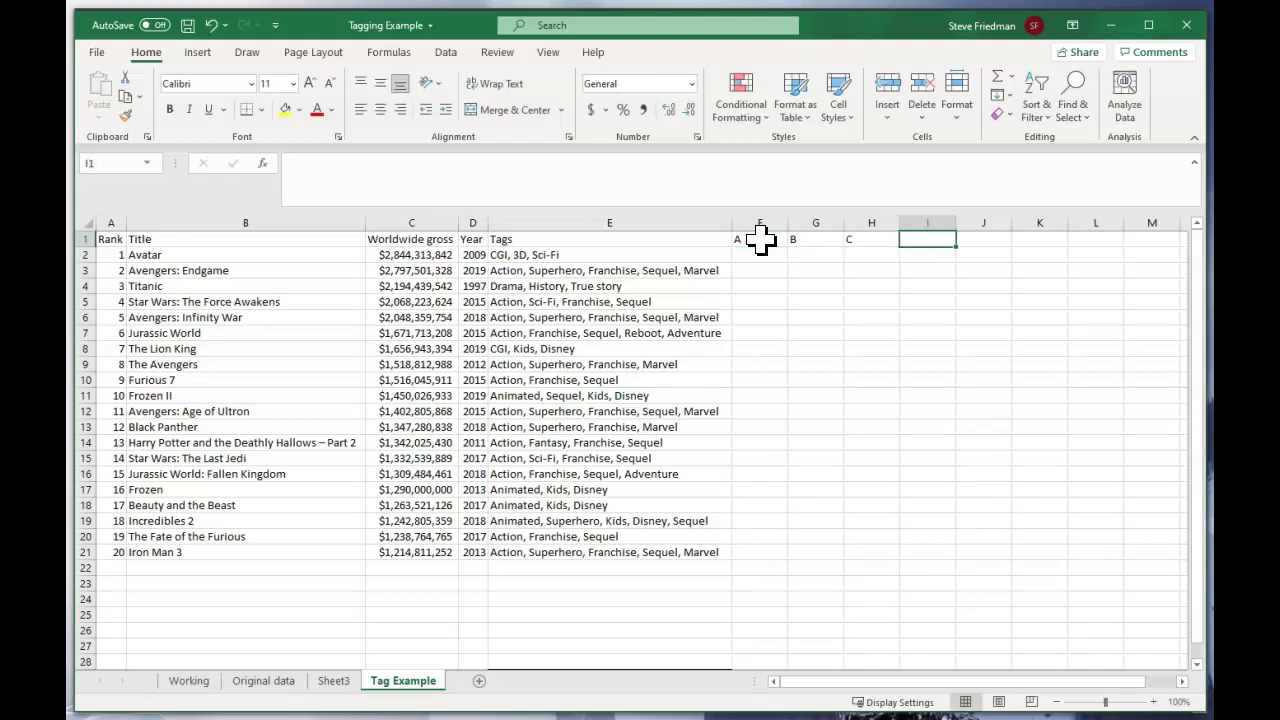
- Add filters to the header row of the whole movie table, including the new A, B and C columns
key(ctrl+a)
click(1034, 105)
click(1050, 211)
click(663, 362)
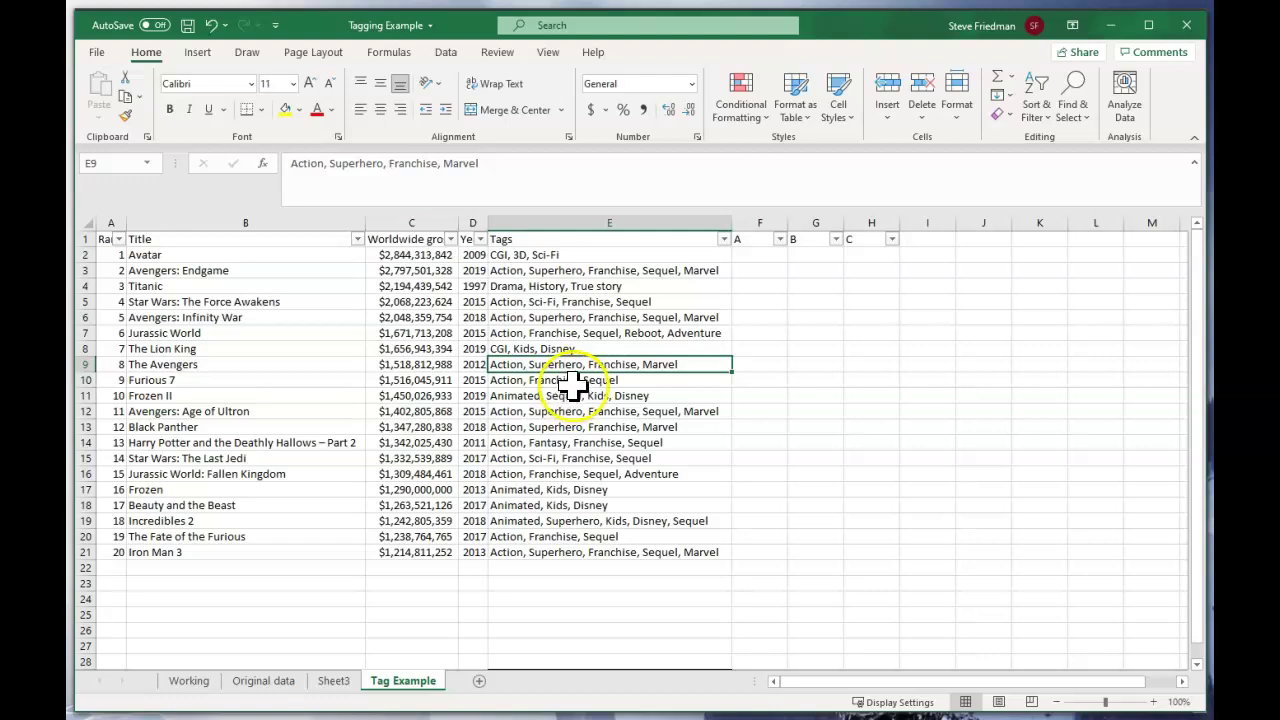
- Filter the Tags column to show only rows whose tags contain "Sequel"
click(723, 240)
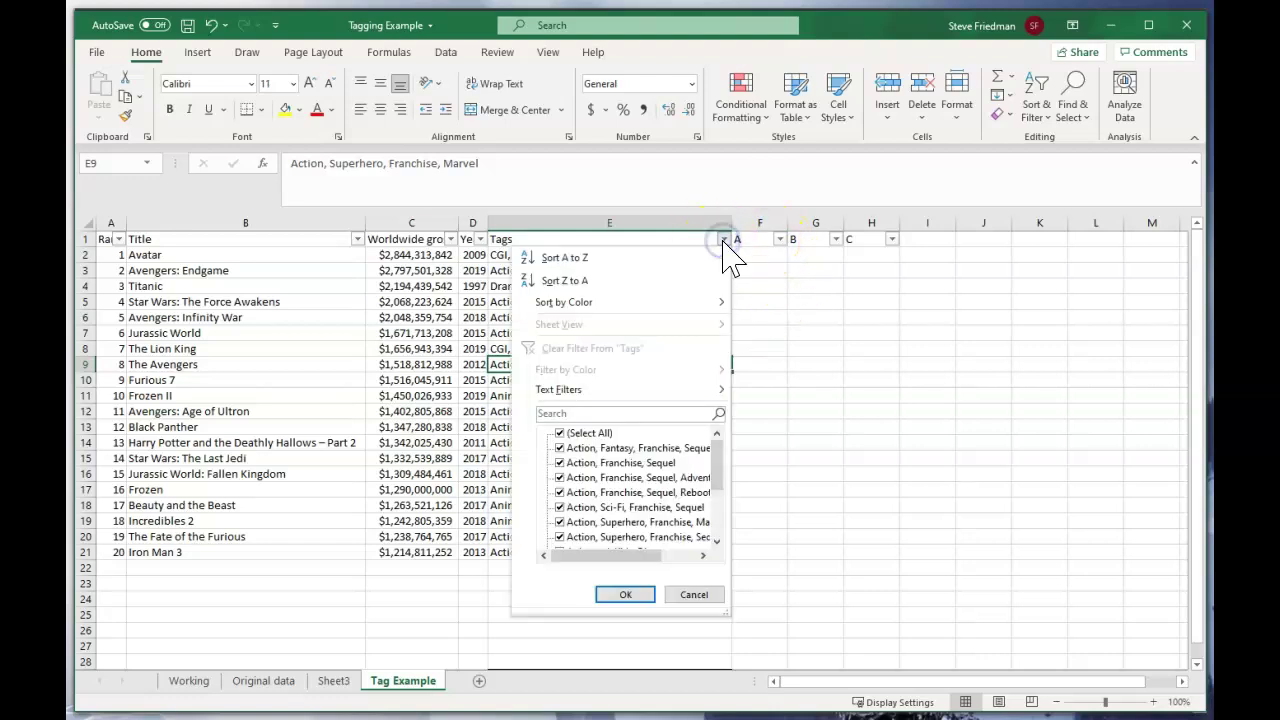
click(702, 413)
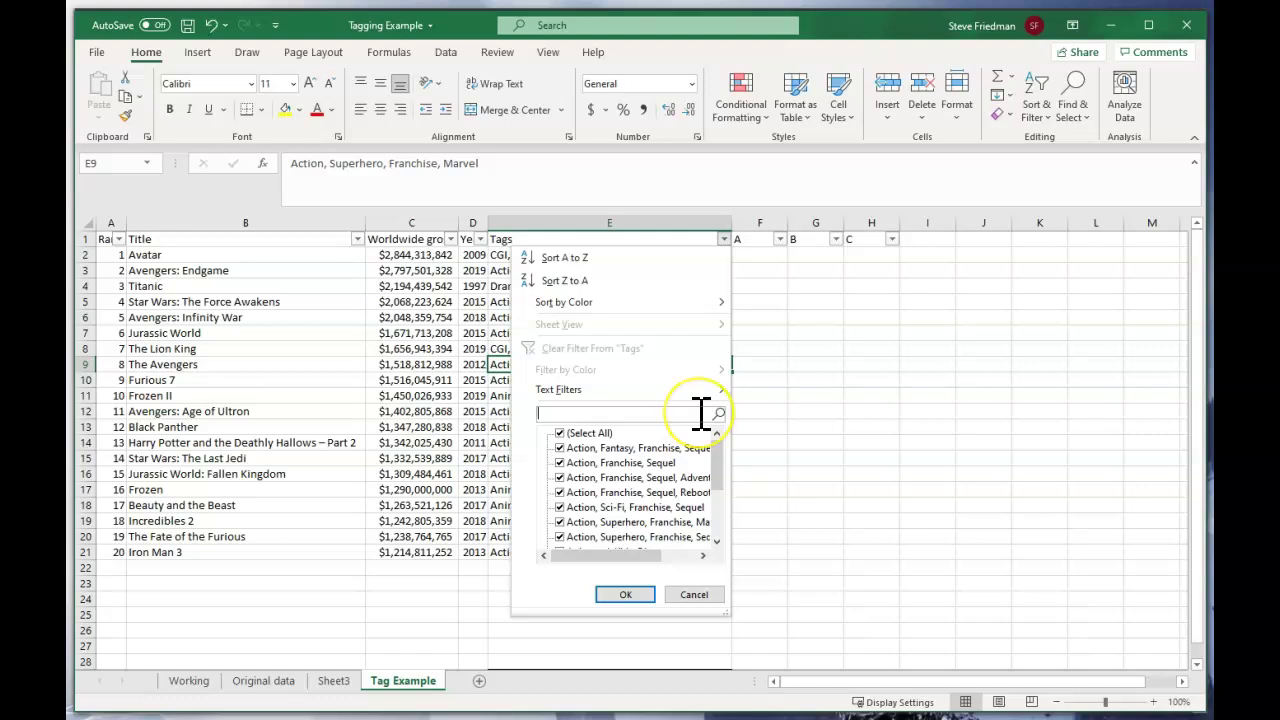
text(Sequel)
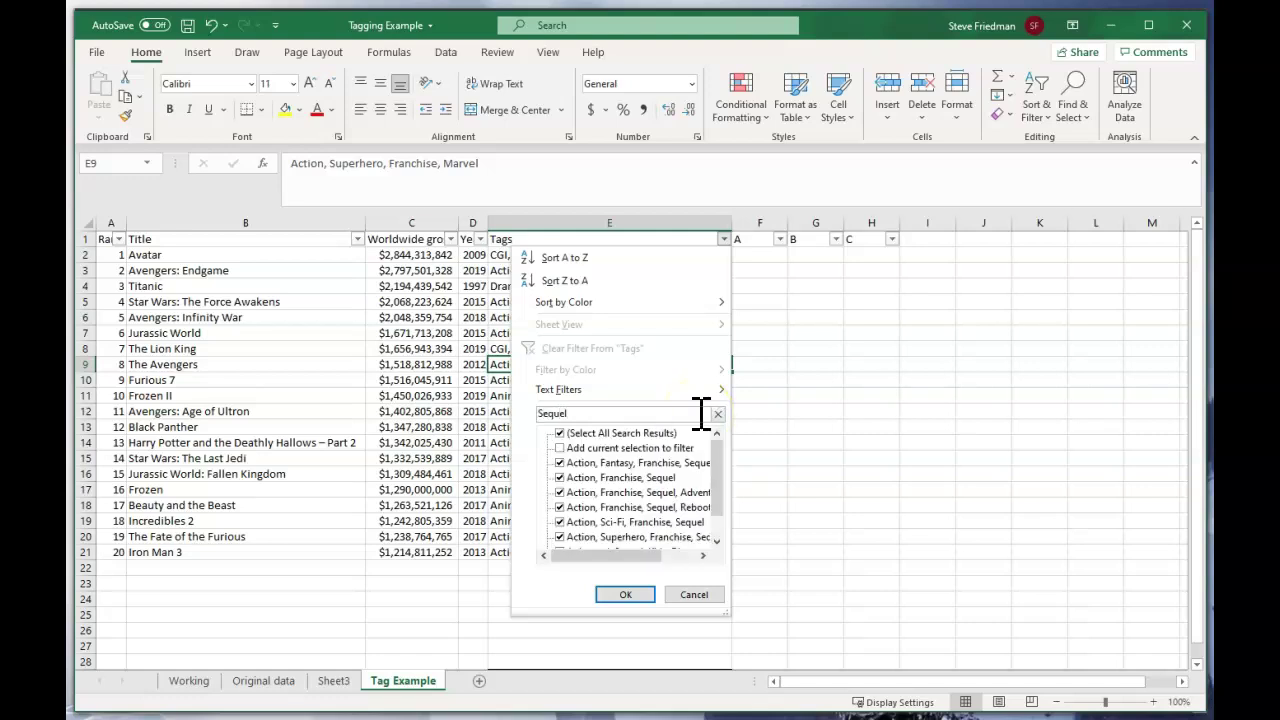
key(Return)
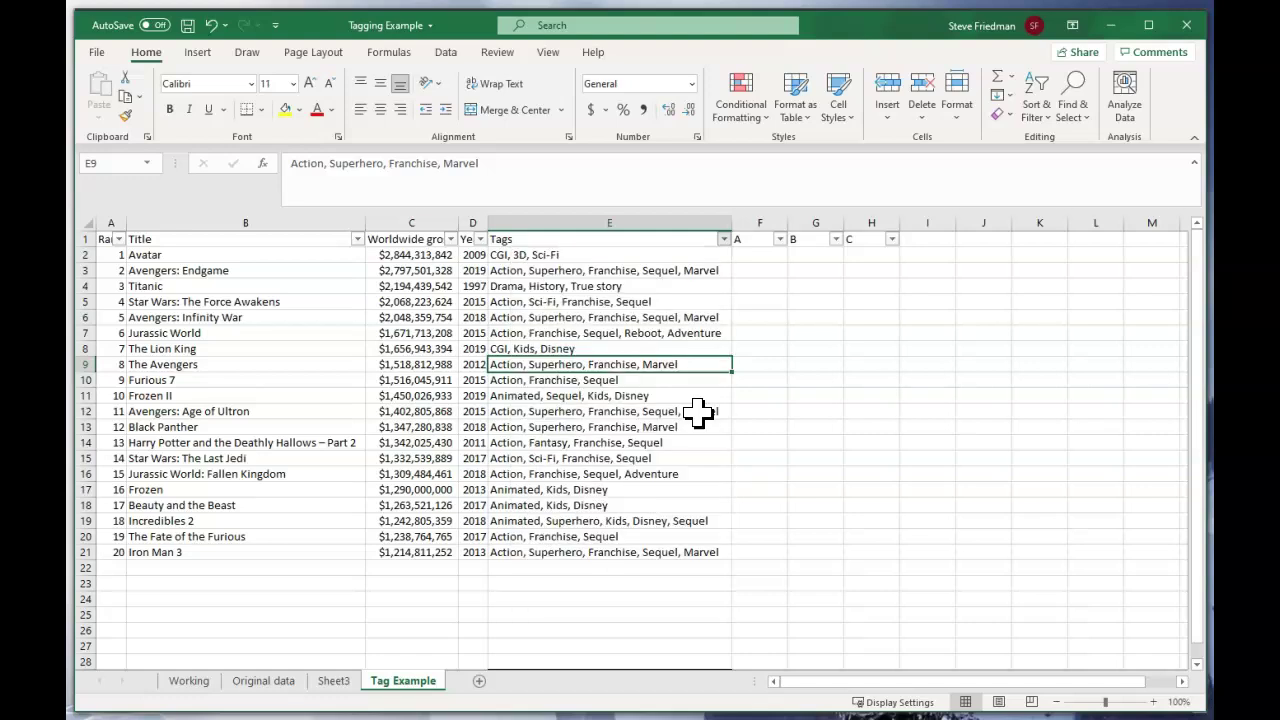
click(600, 280)
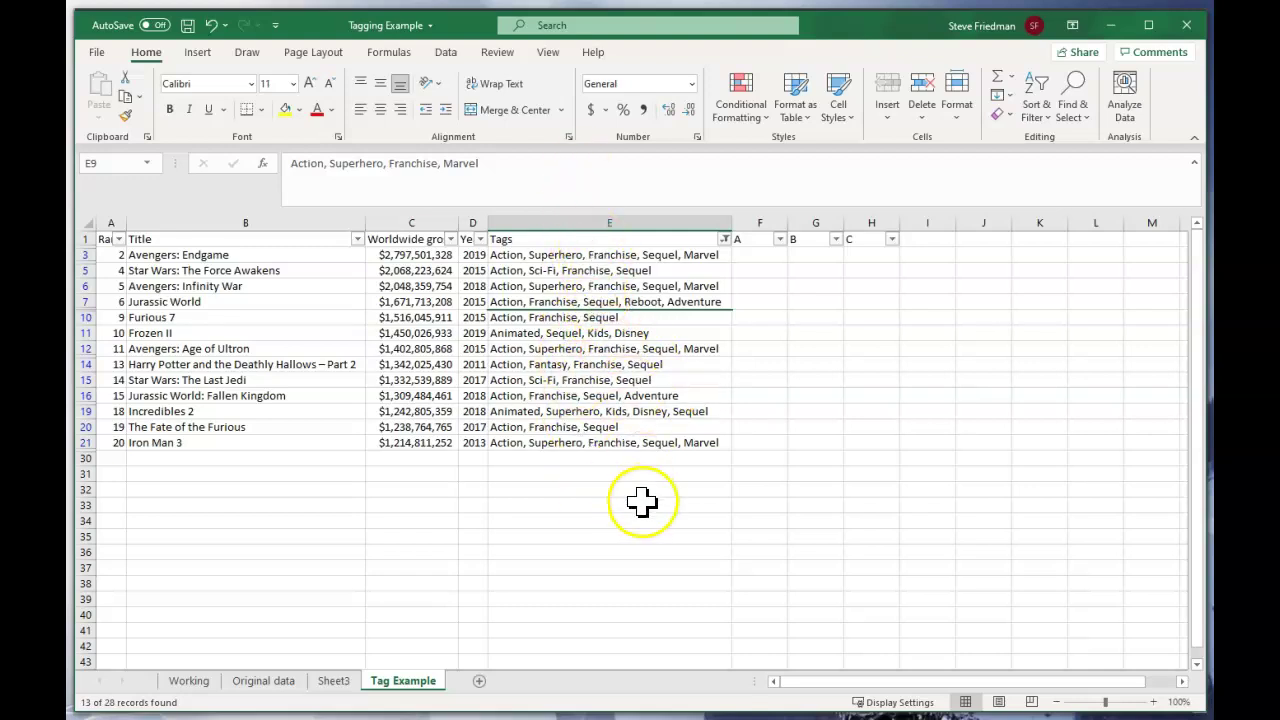
- Copy the filtered rows with their header row and paste them into a new worksheet starting at A1
drag(95, 238, 91, 442)
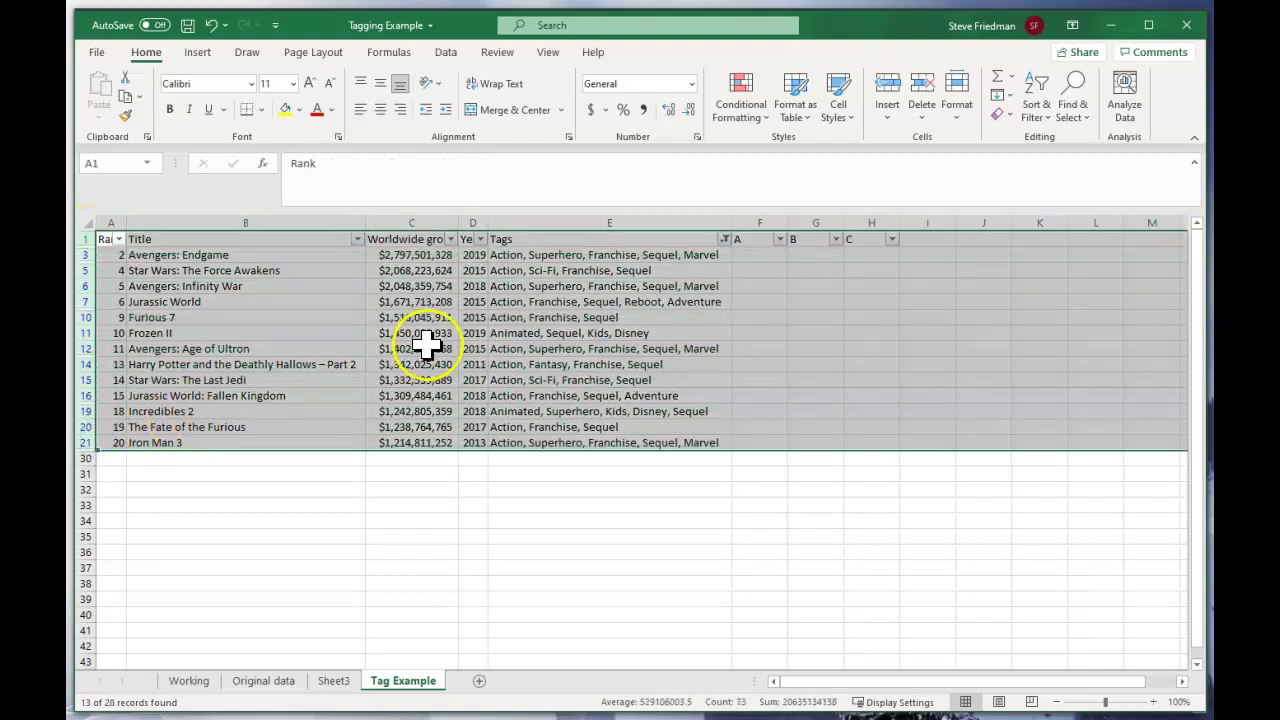
key(ctrl+c)
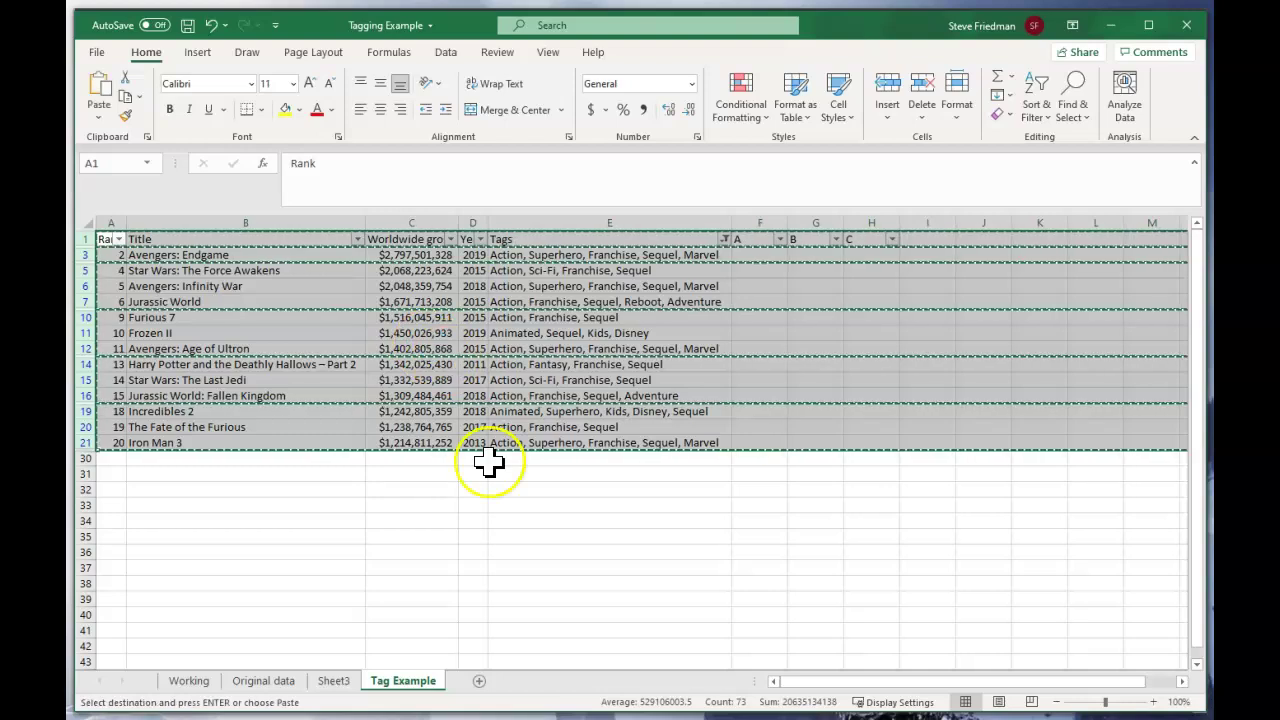
click(479, 681)
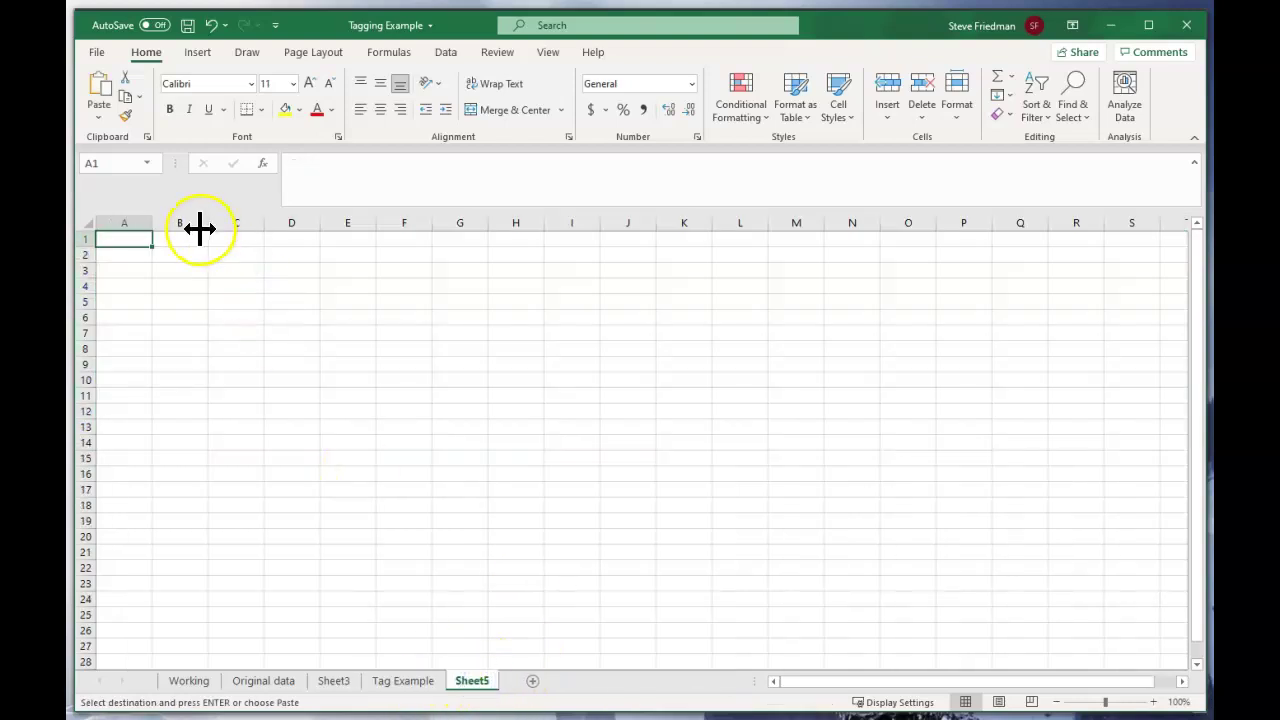
key(ctrl+v)
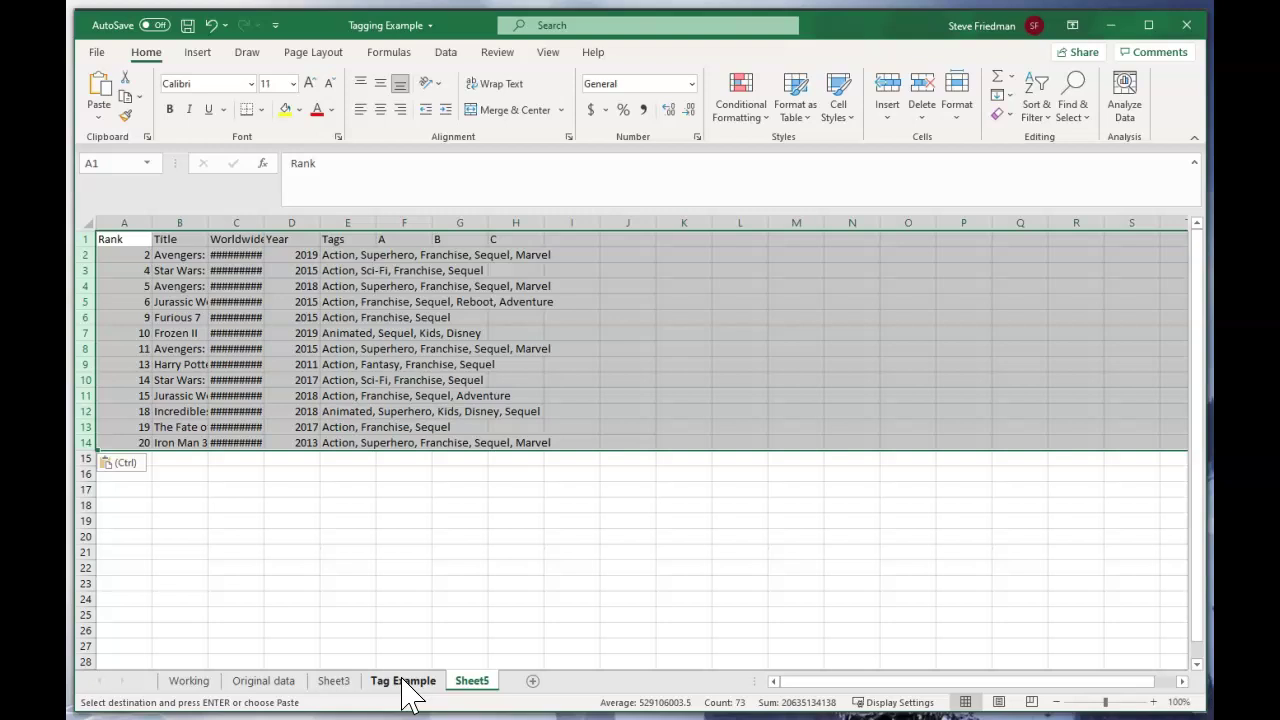
- Return to the Tag Example sheet and reselect all values in the Tags filter to show every movie
click(403, 681)
click(403, 681)
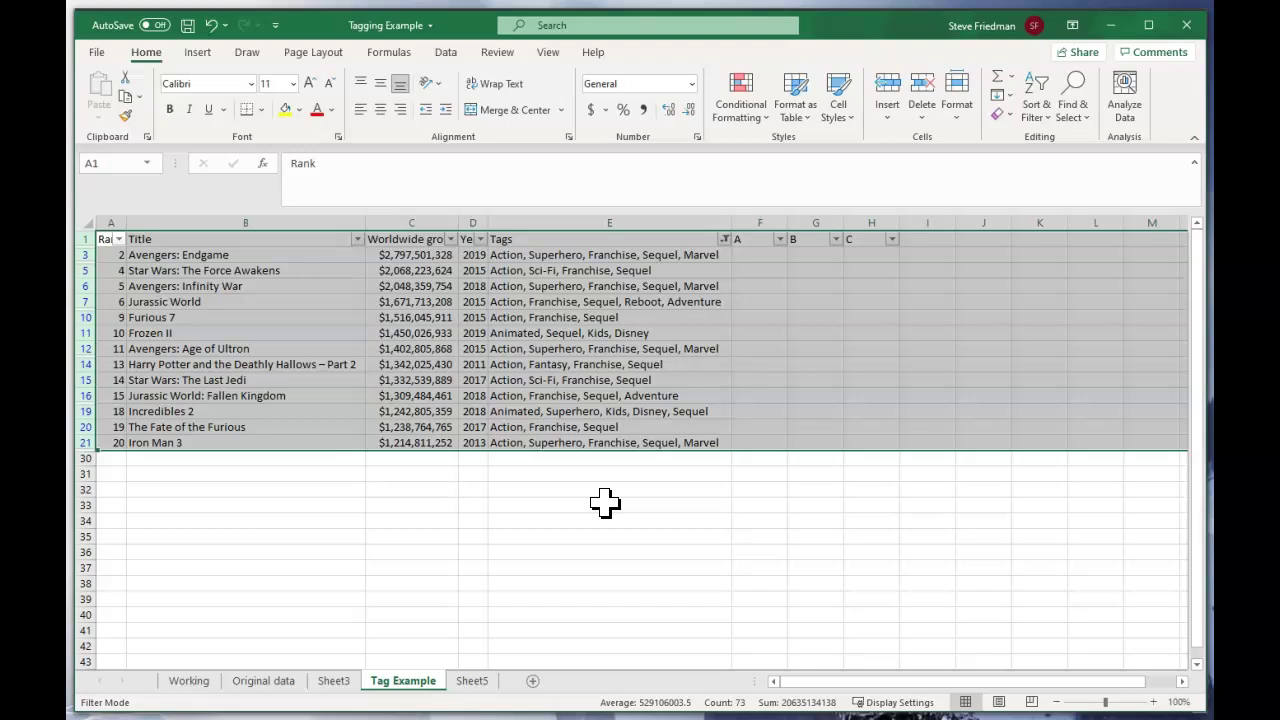
click(1040, 270)
click(723, 239)
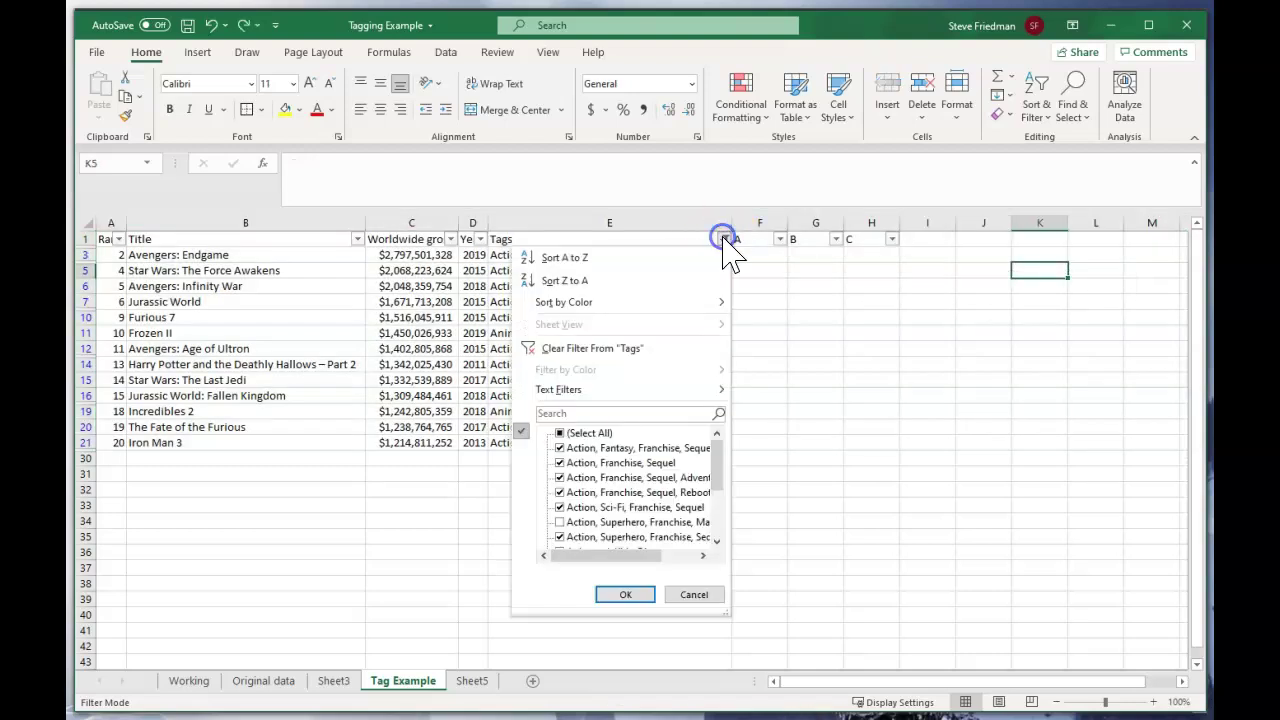
click(561, 433)
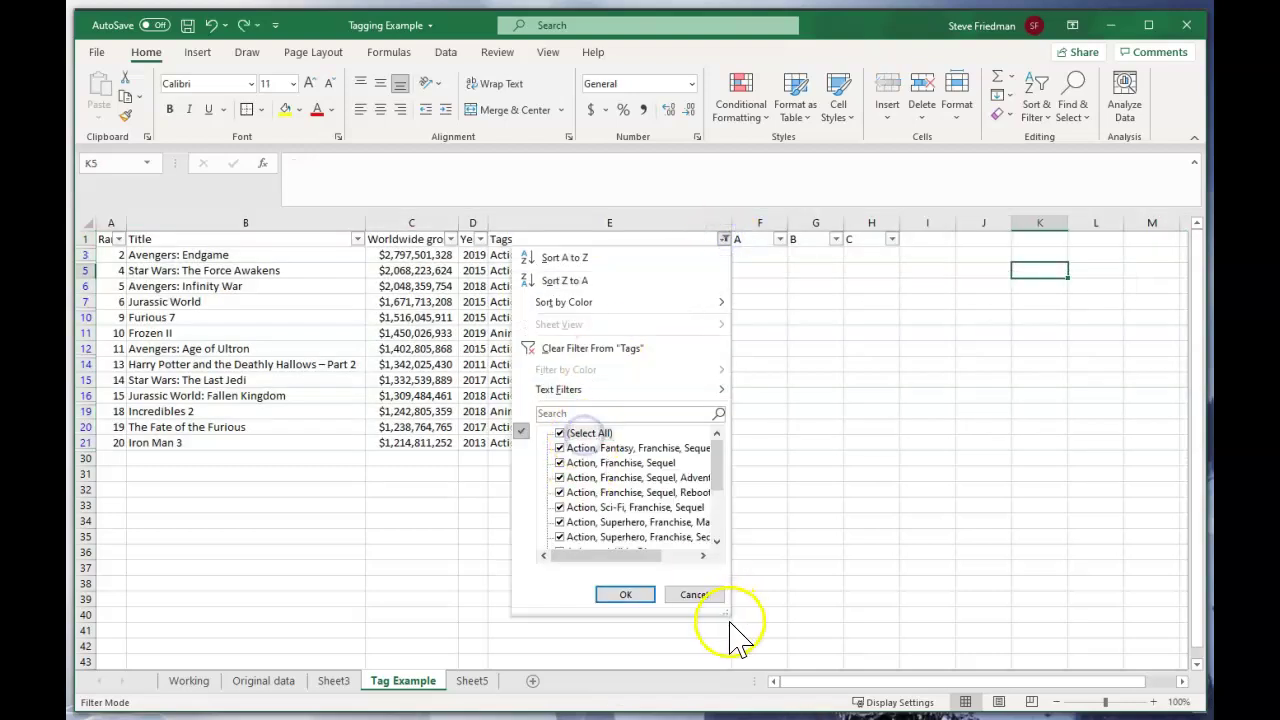
click(627, 594)
- Put a border around cell K2 and enter the search term "Franchise" in it
click(1048, 257)
click(246, 110)
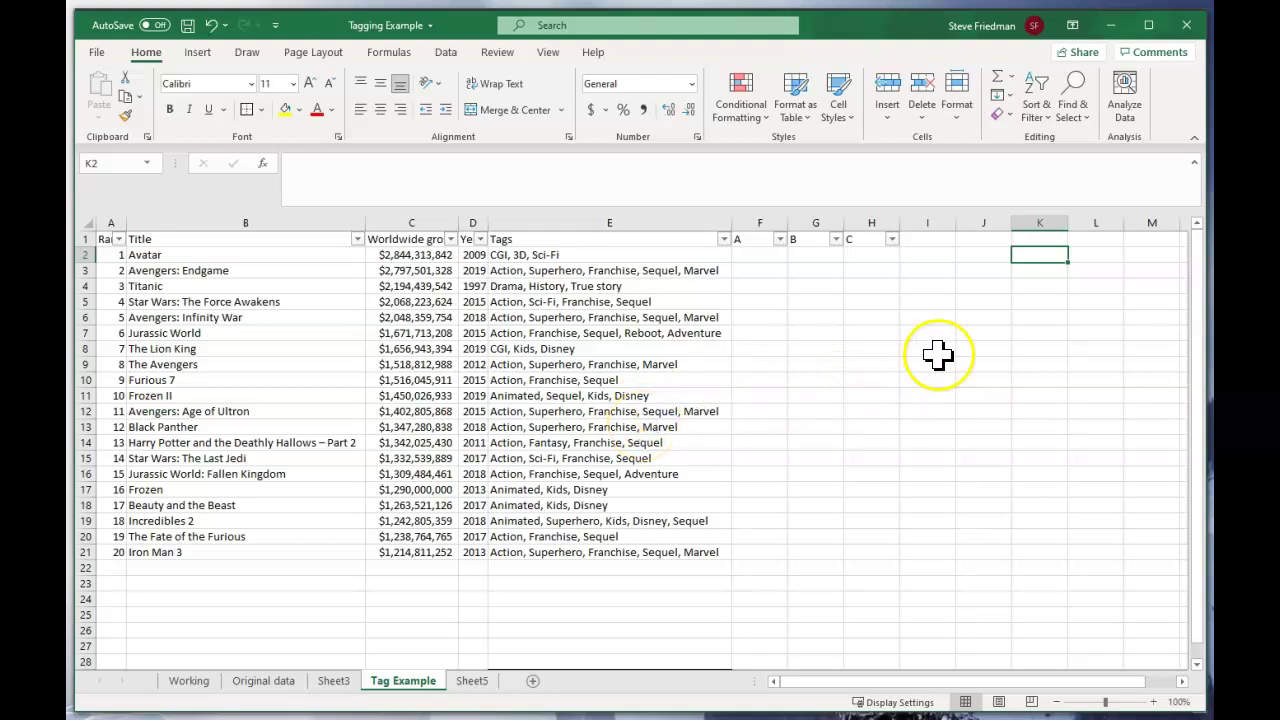
text(Franchise)
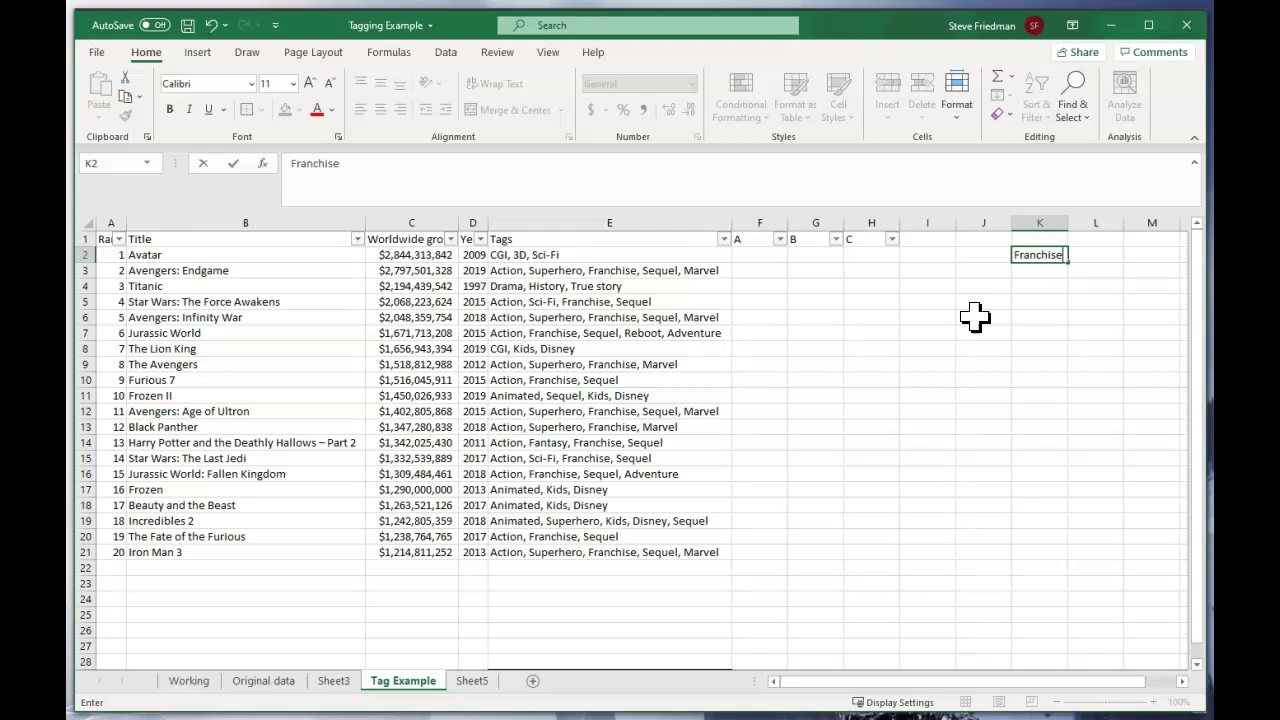
key(Return)
key(Up)
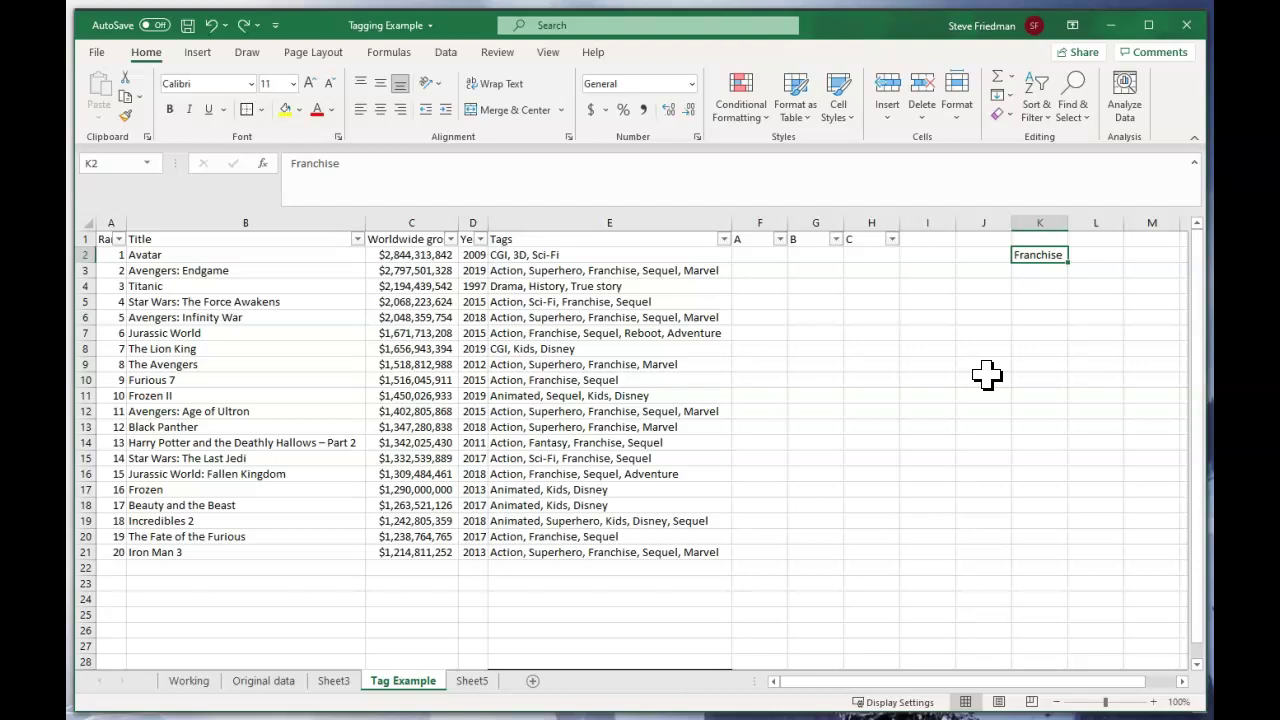
- Enter the formula =SEARCH($K$2,E2) in cell F2 to look for the search term in the tags
click(758, 256)
text(=)
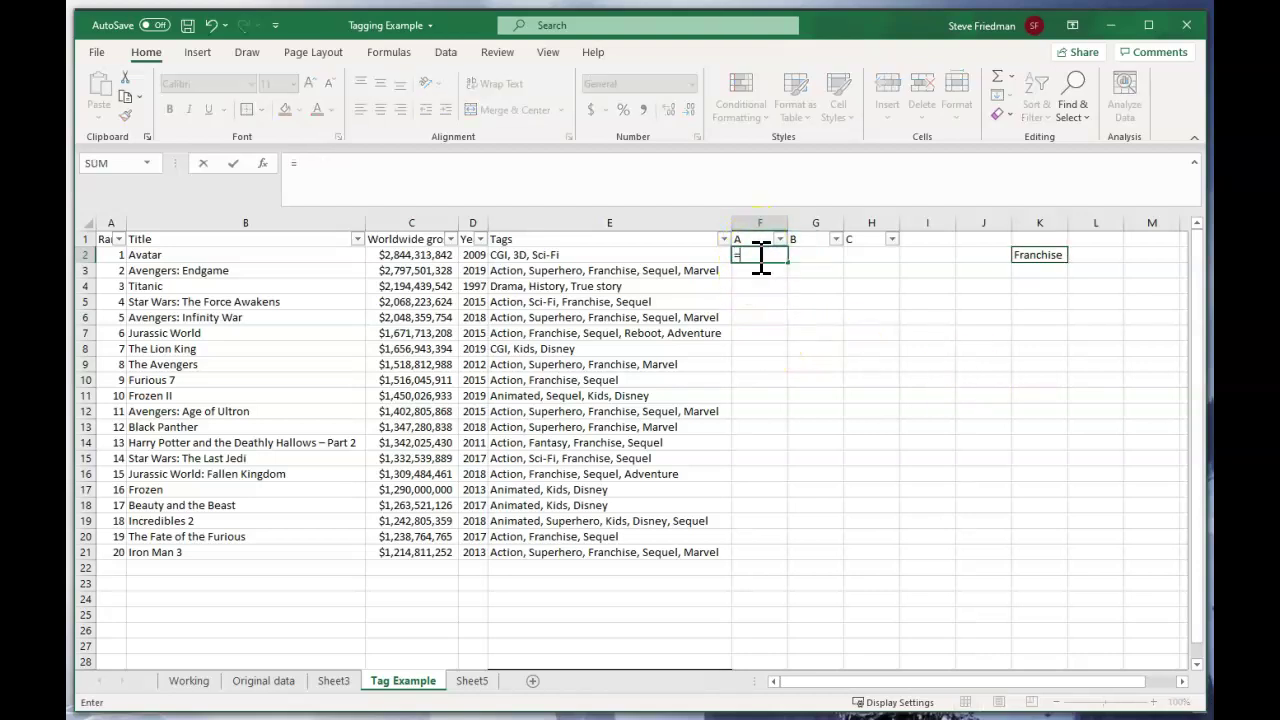
text(search()
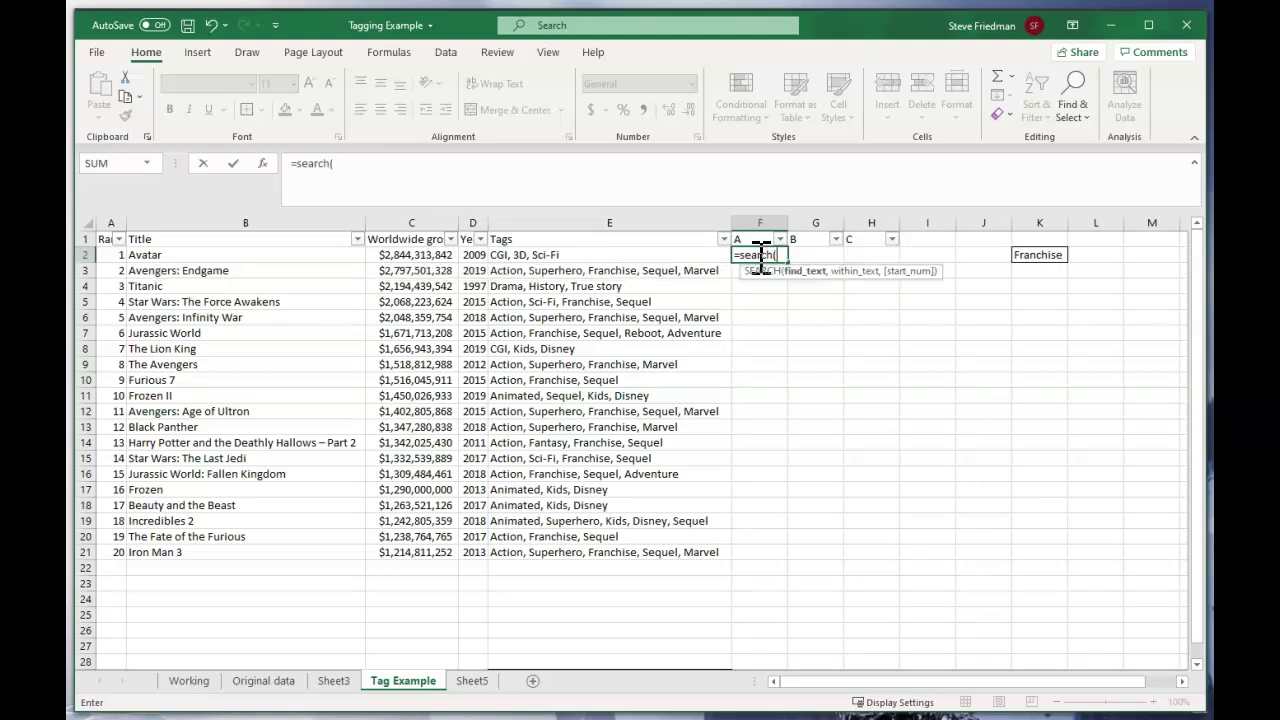
click(1014, 252)
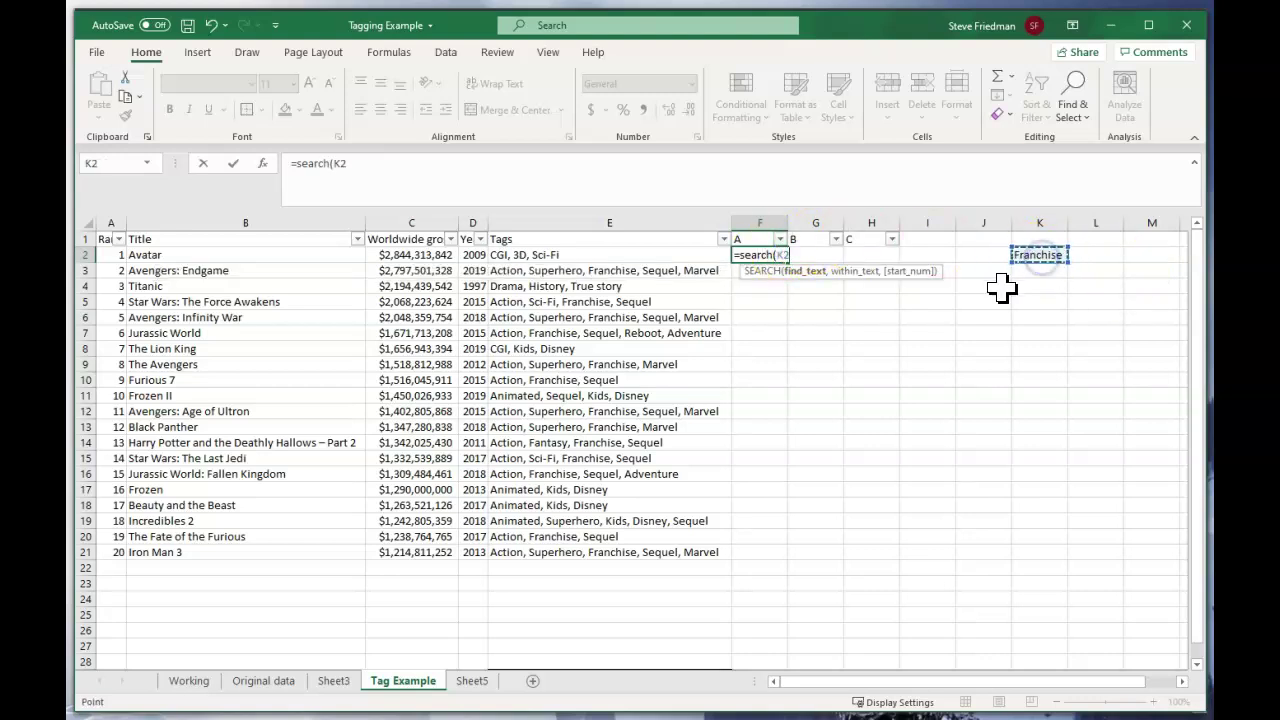
key(F4)
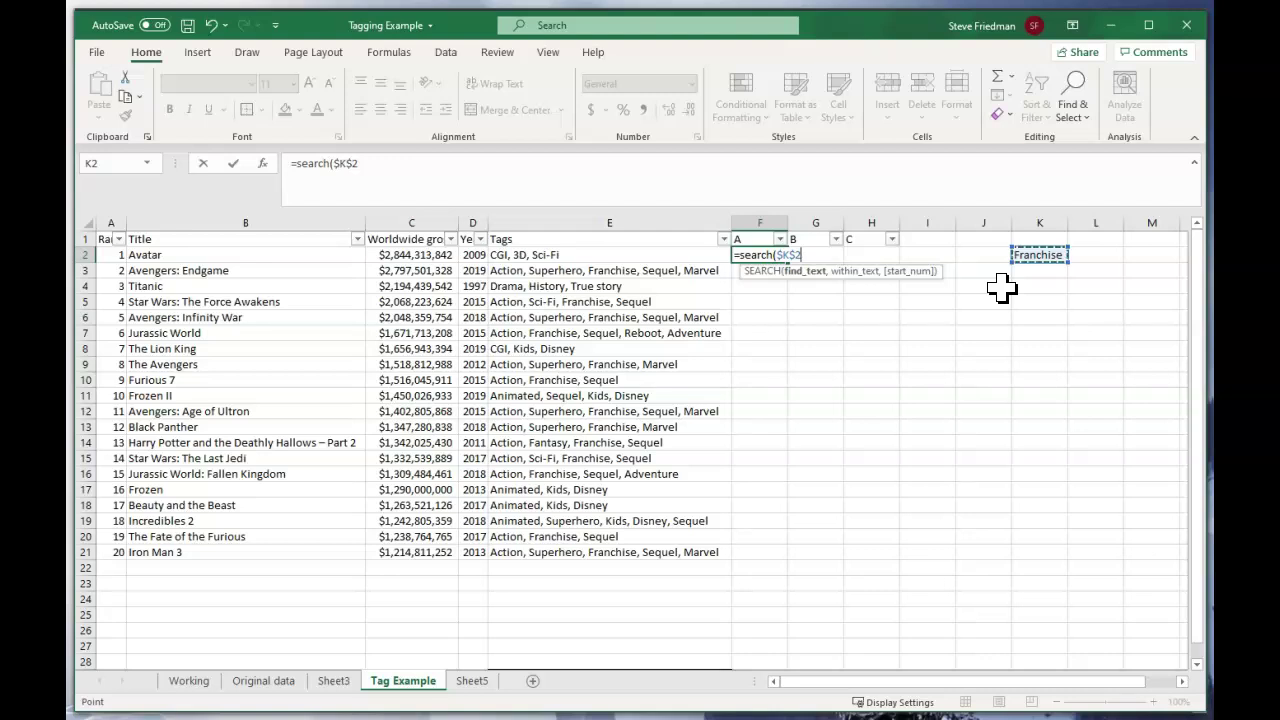
text(,)
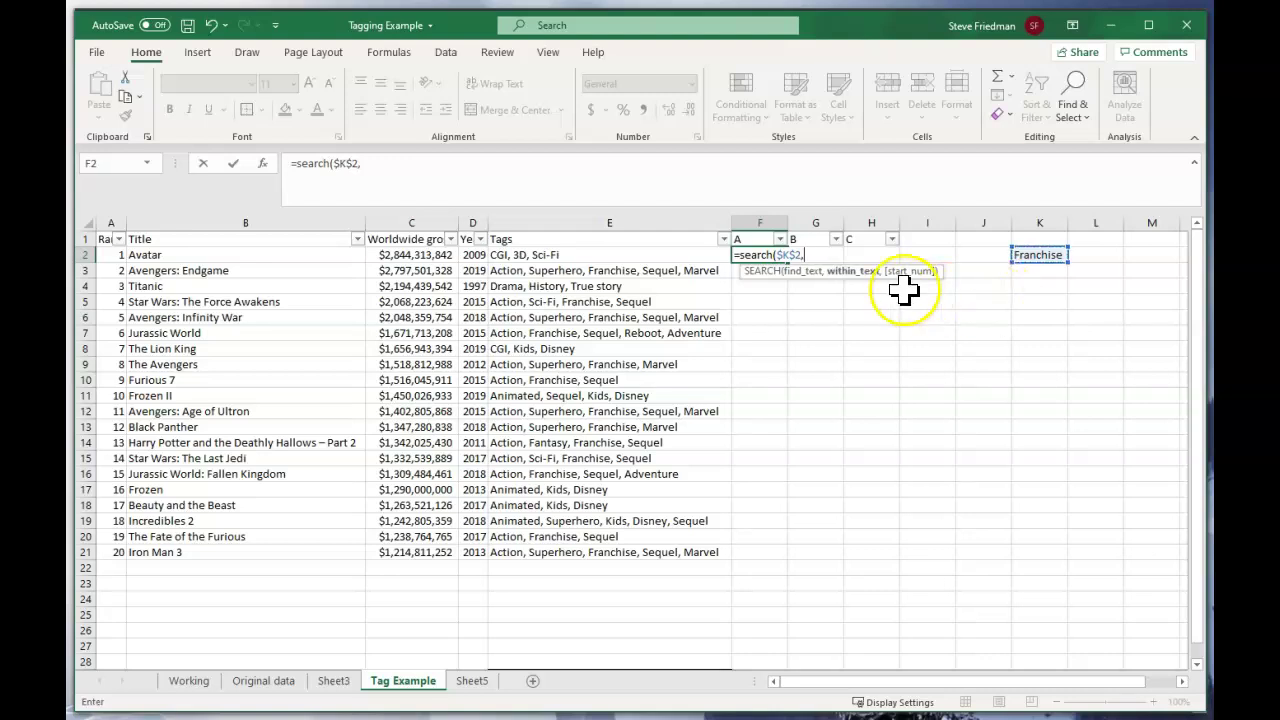
click(620, 254)
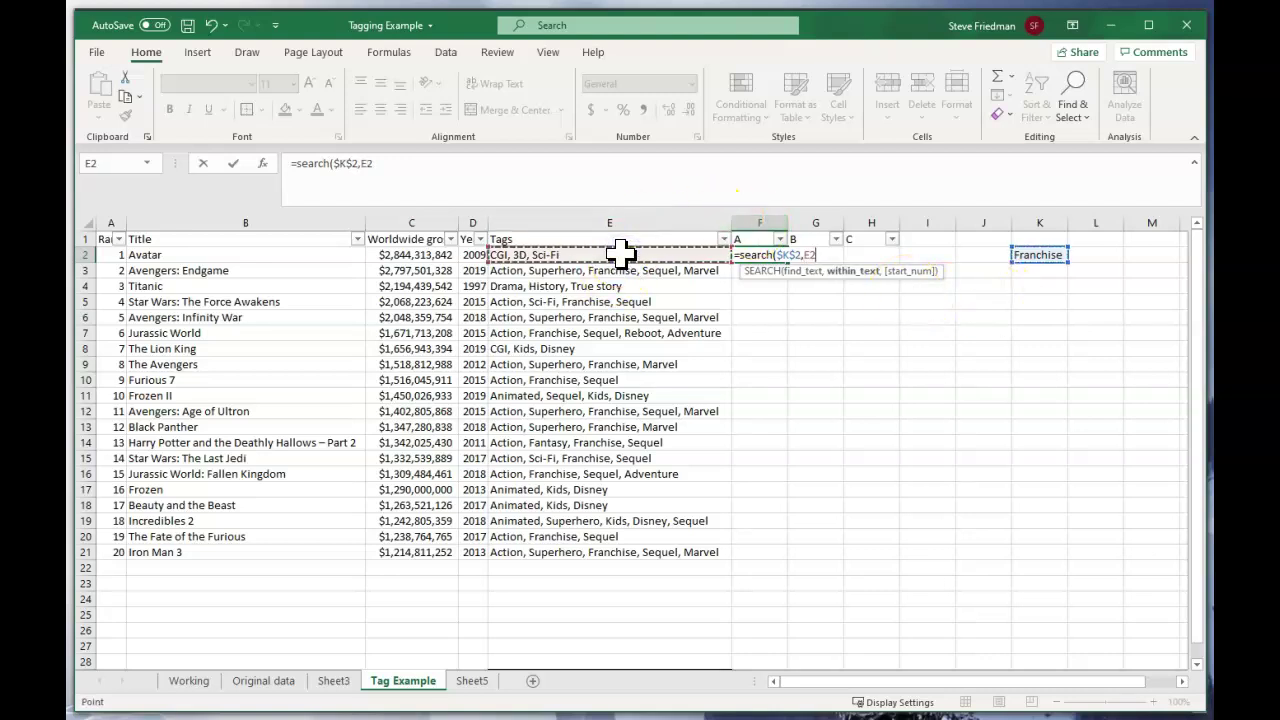
key(ctrl+Return)
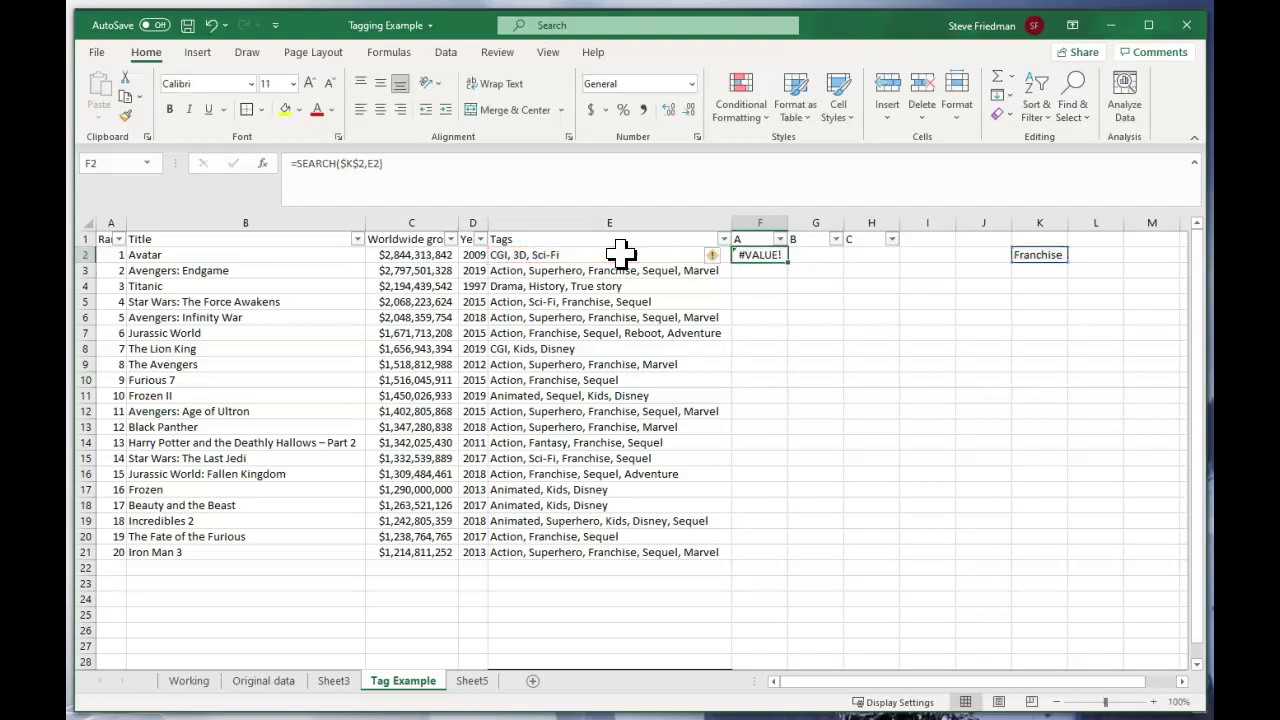
- Fill the SEARCH formula from F2 down to F21
drag(760, 255, 762, 551)
key(ctrl+d)
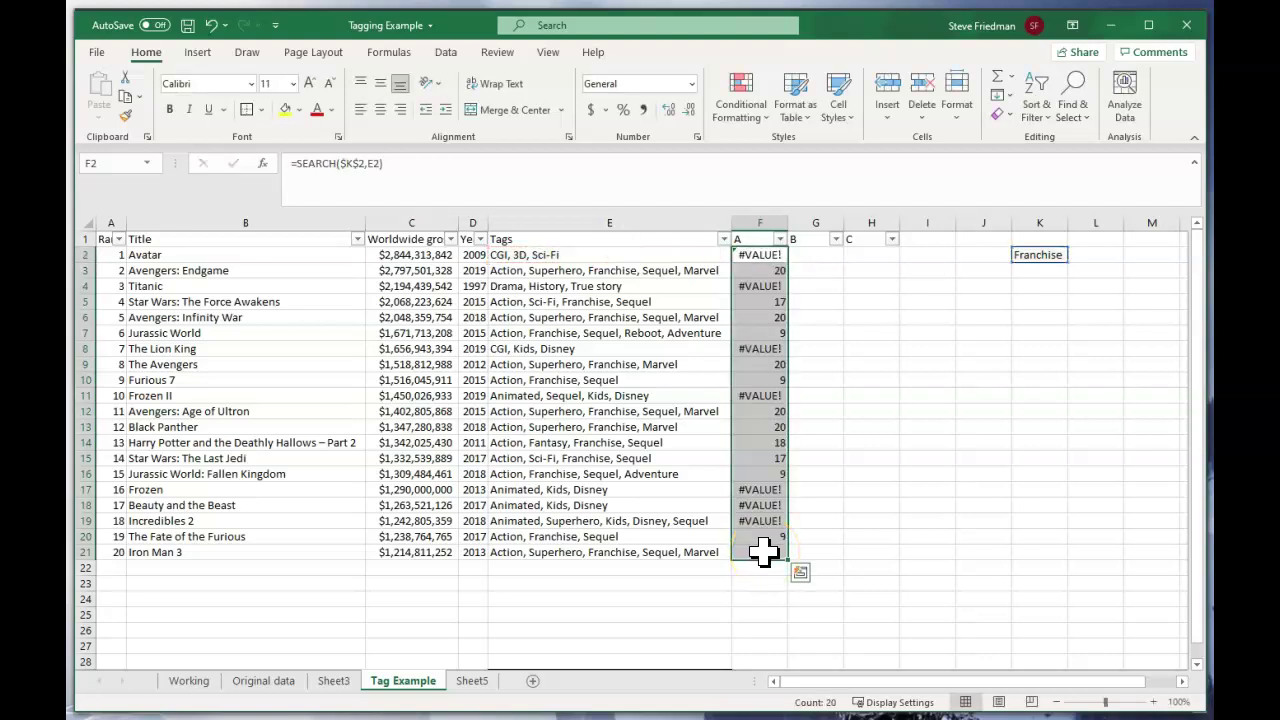
click(800, 572)
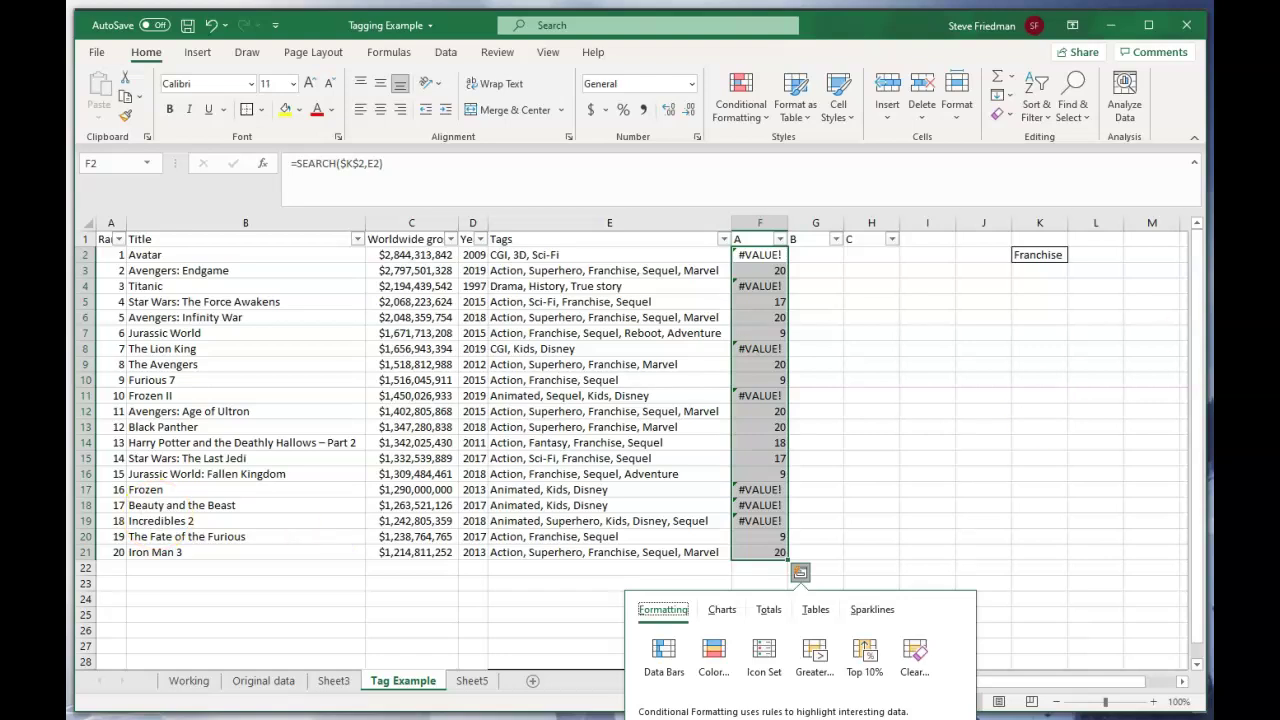
- Enter the formula =ISNUMBER(F2) in cell G2 and fill it down to G21
click(815, 258)
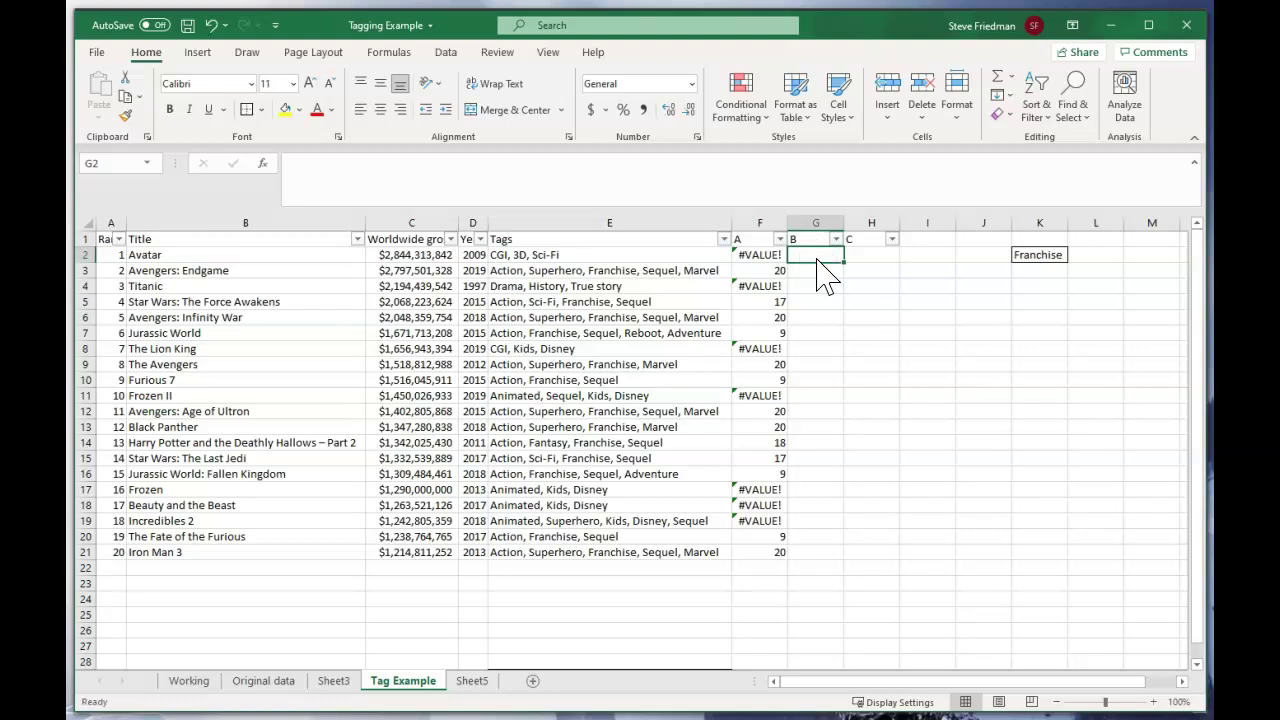
text(=)
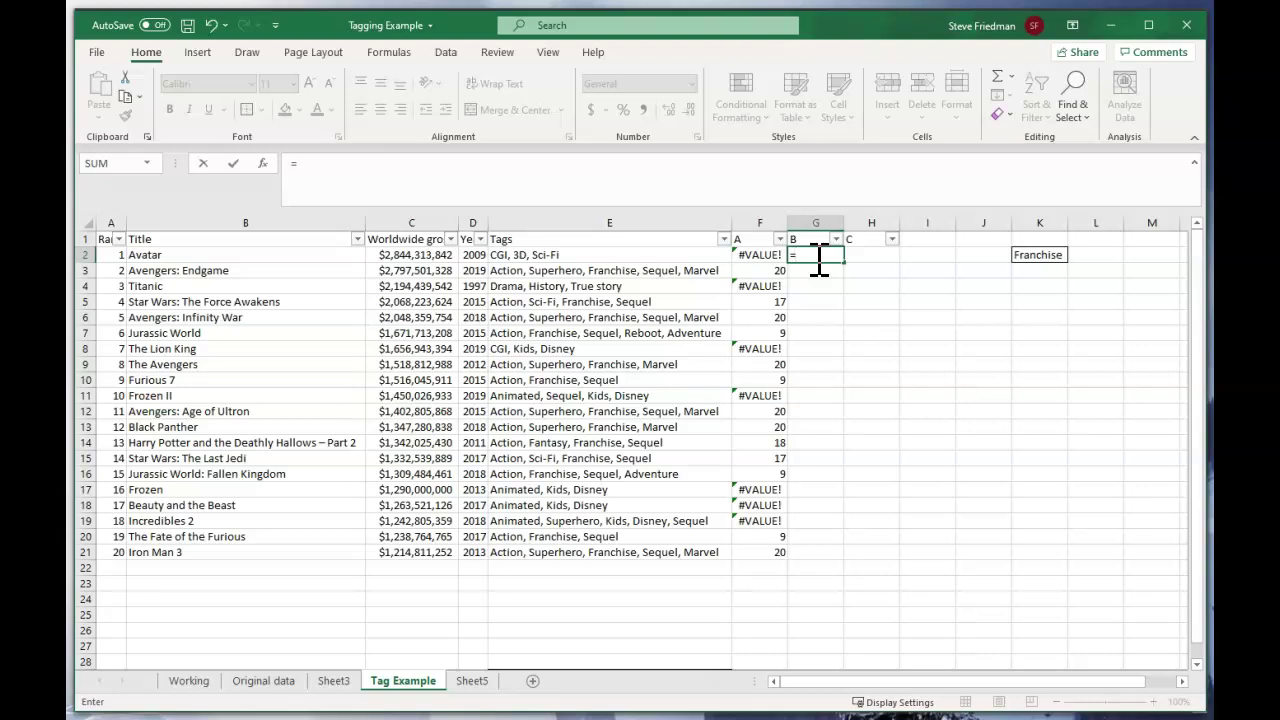
text(isnumber()
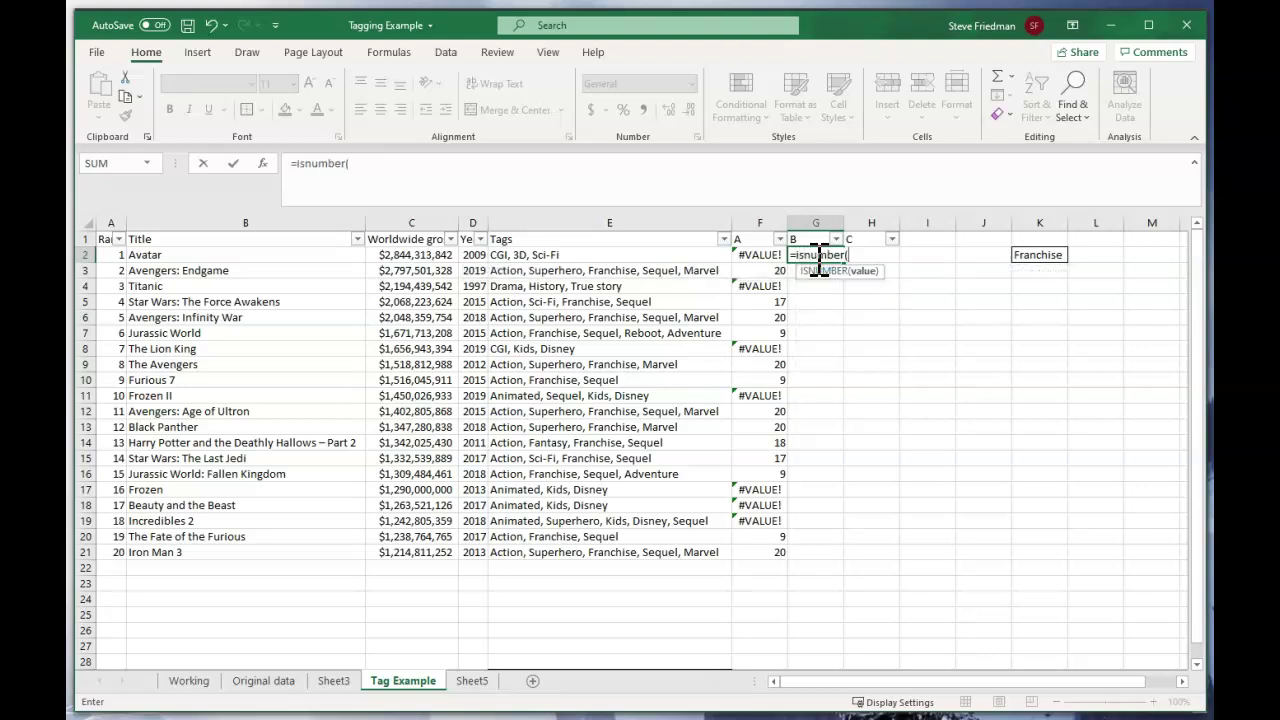
click(771, 257)
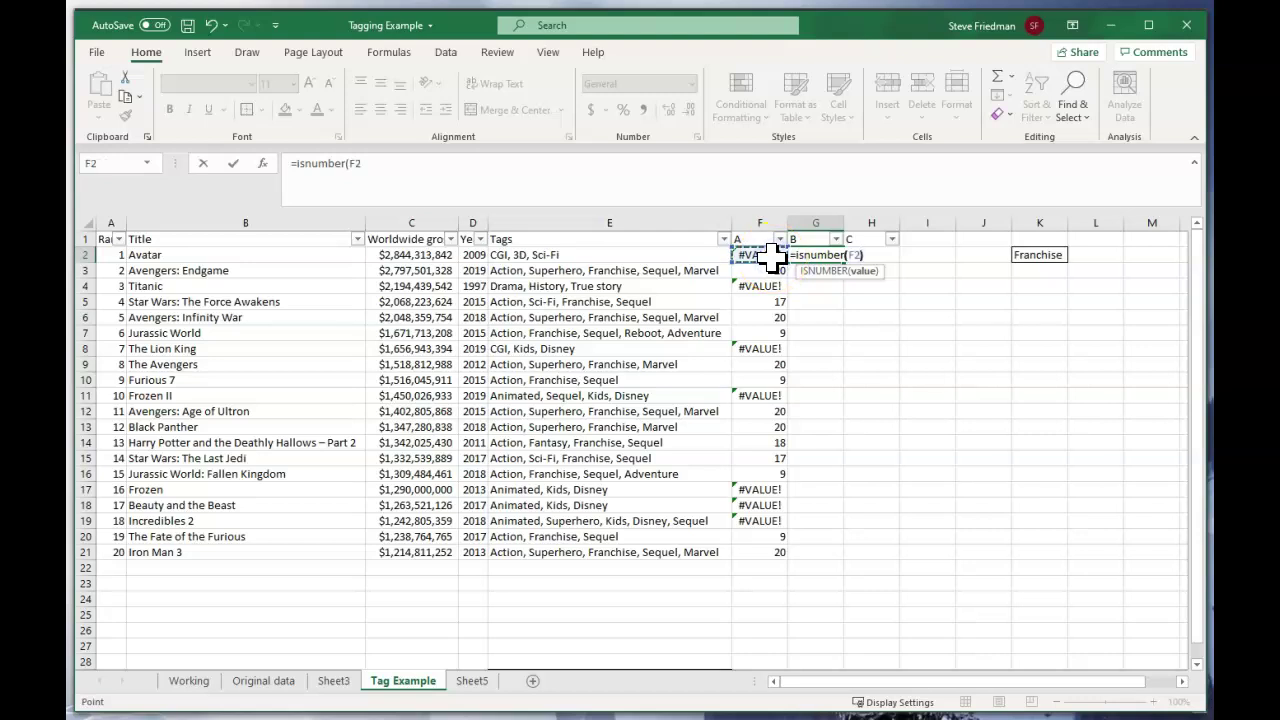
key(Return)
click(815, 255)
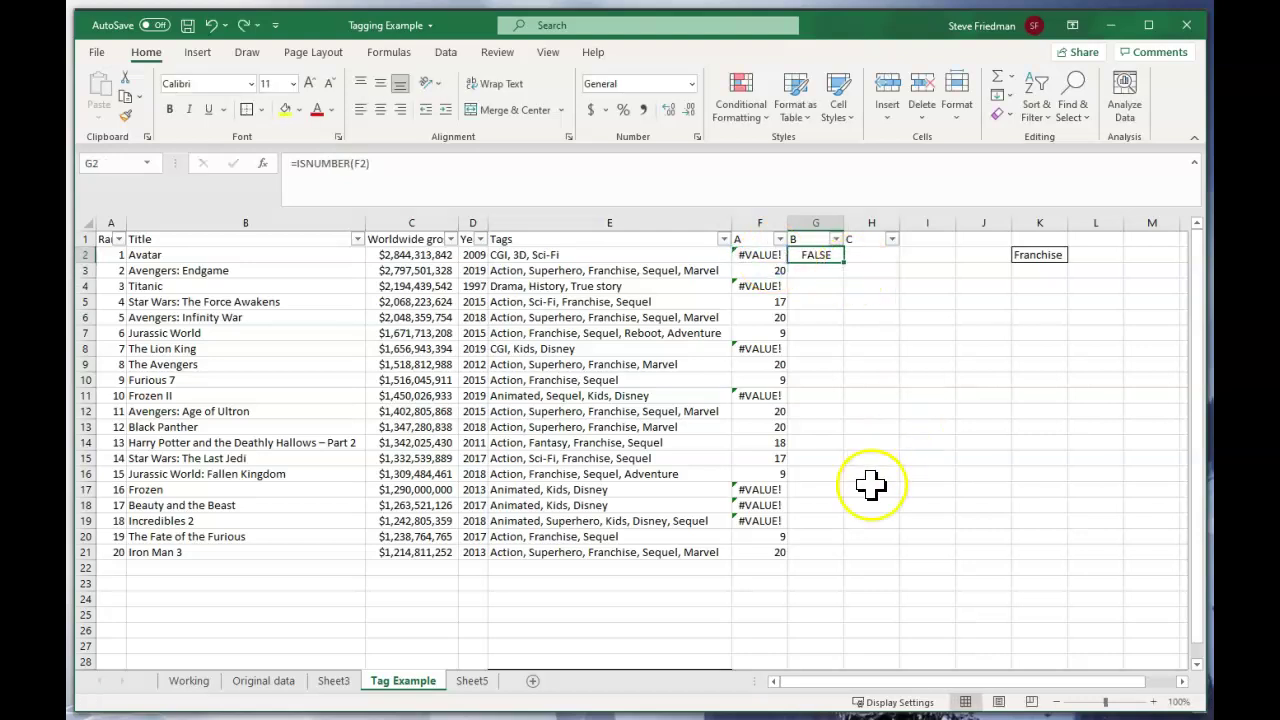
shift+click(829, 550)
key(ctrl+d)
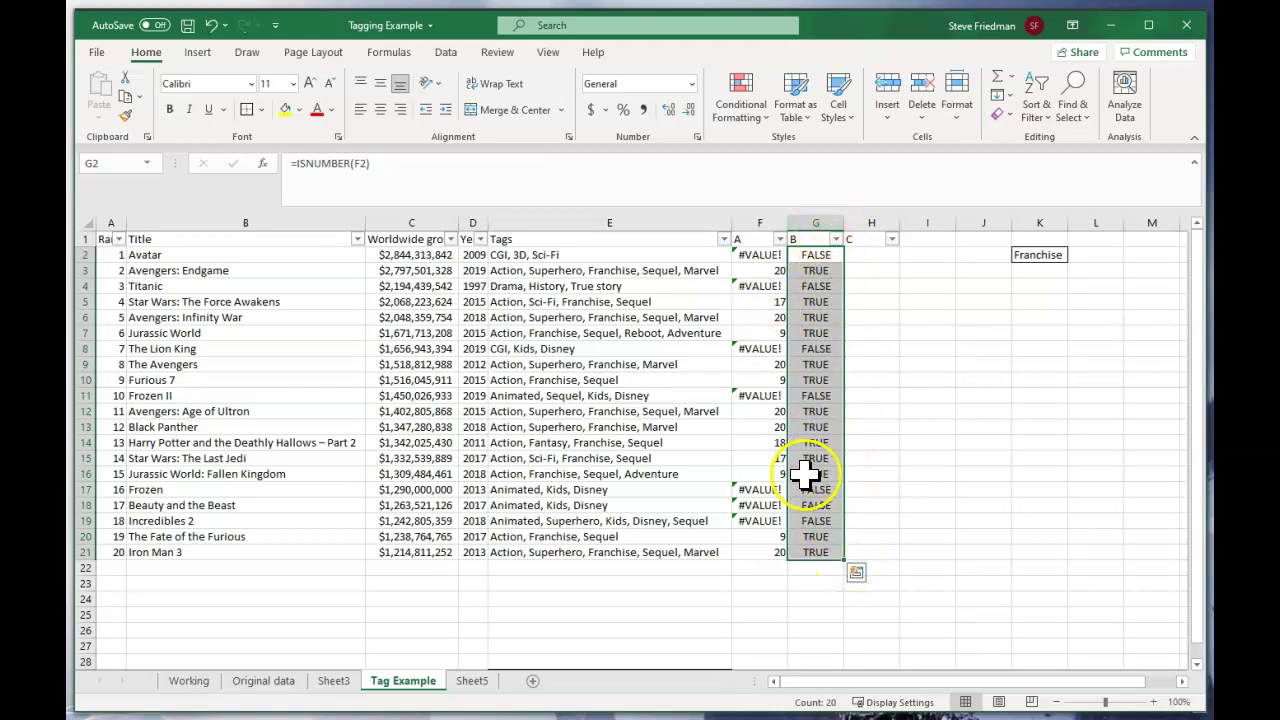
- Enter the formula =IF(G2,$K$2,"Not "&$K$2) in cell H2 and fill it down to H21
click(874, 255)
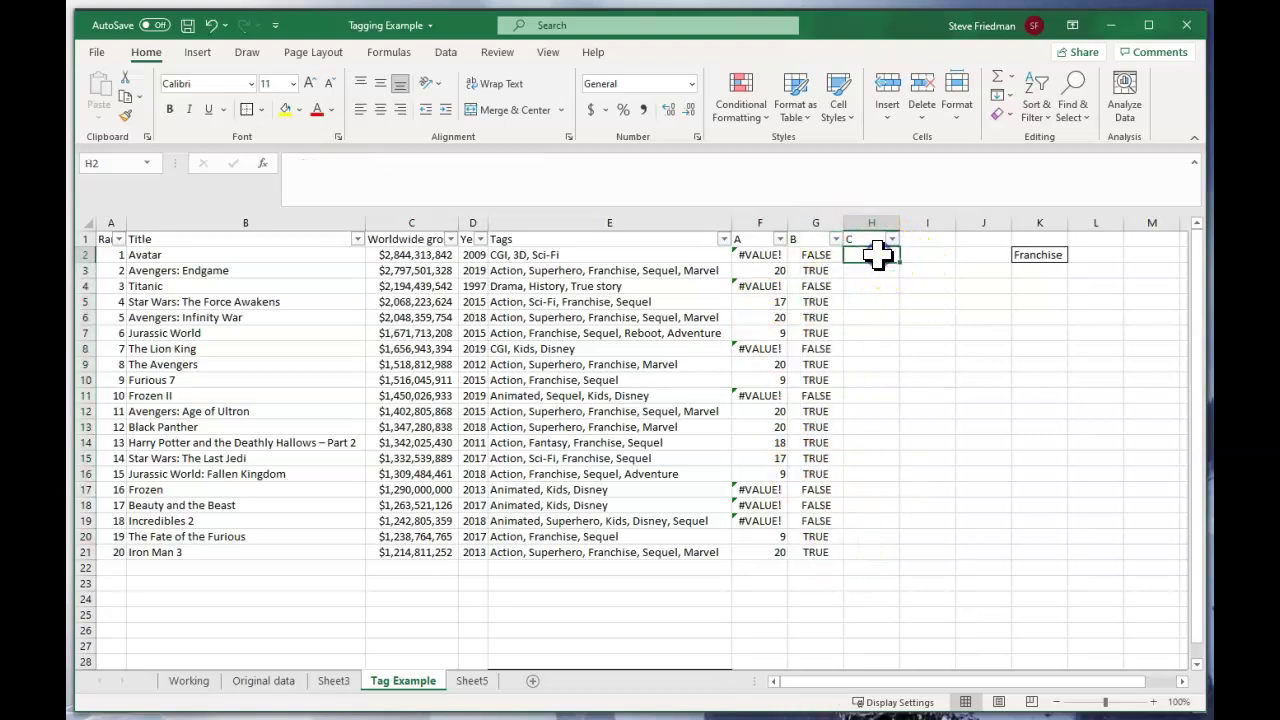
text(=if()
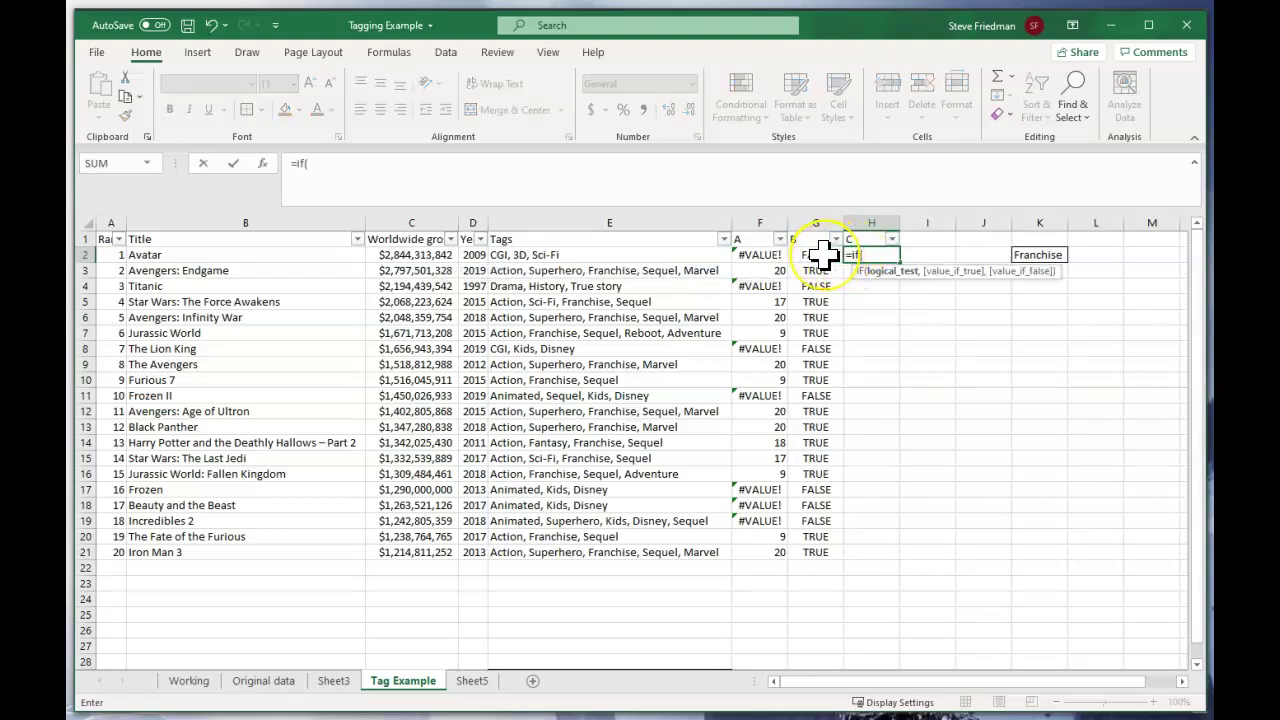
click(822, 255)
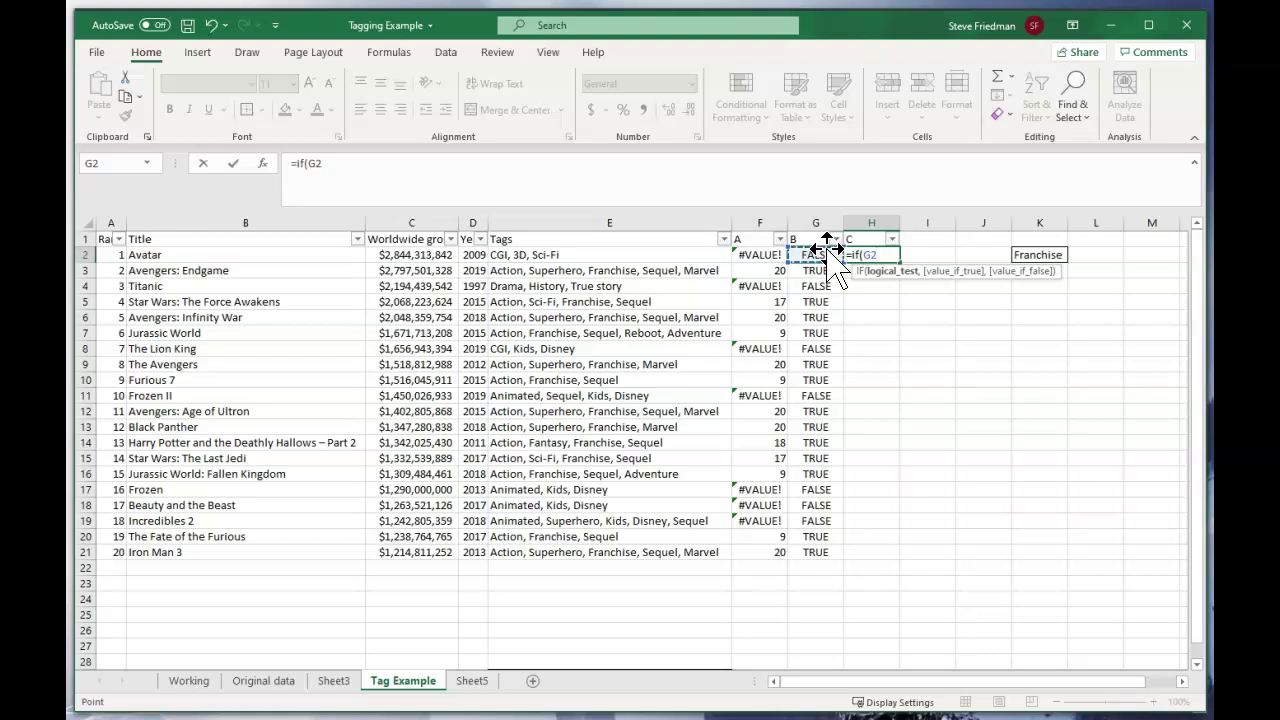
text(,)
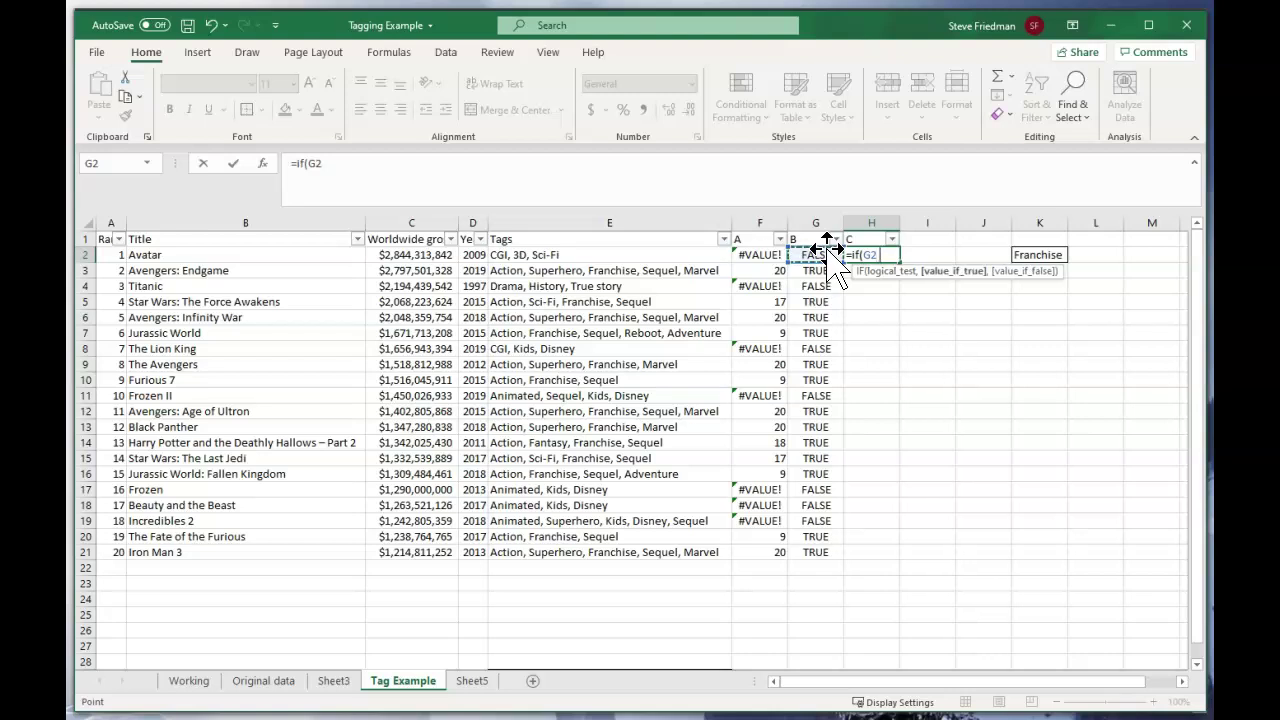
click(1057, 254)
key(F4)
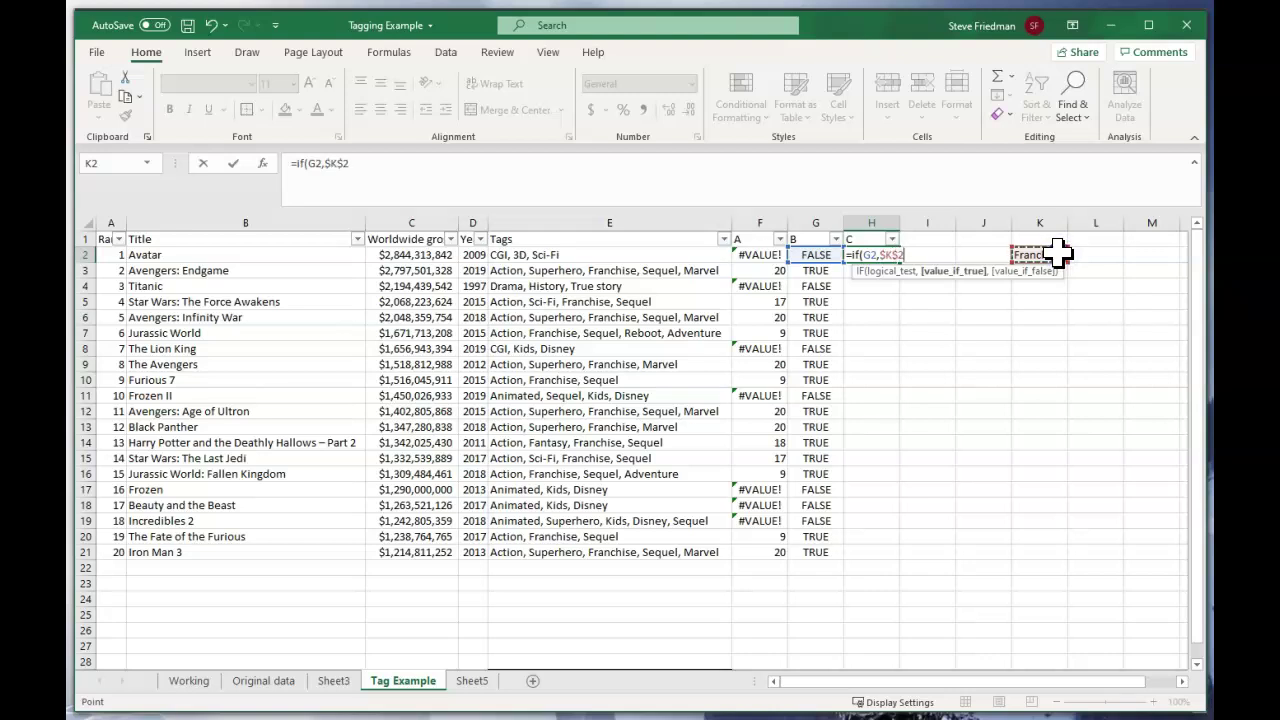
text(,)
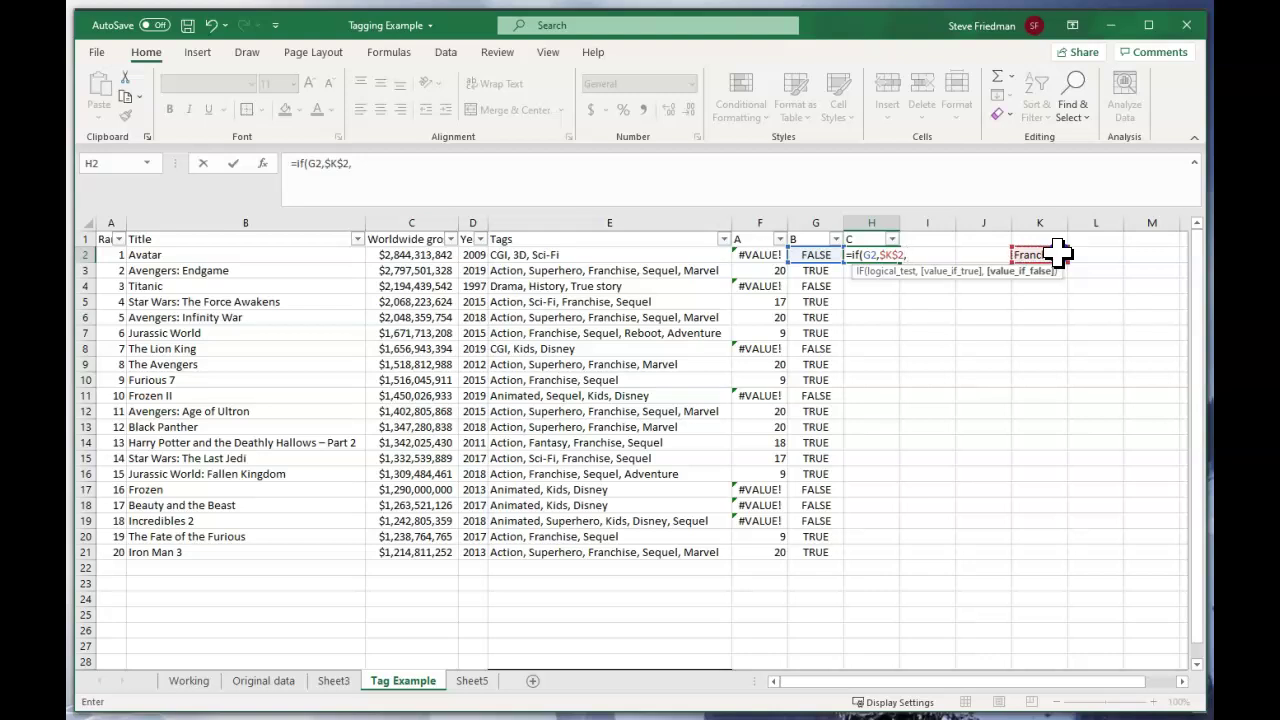
text("Not "&)
click(1057, 254)
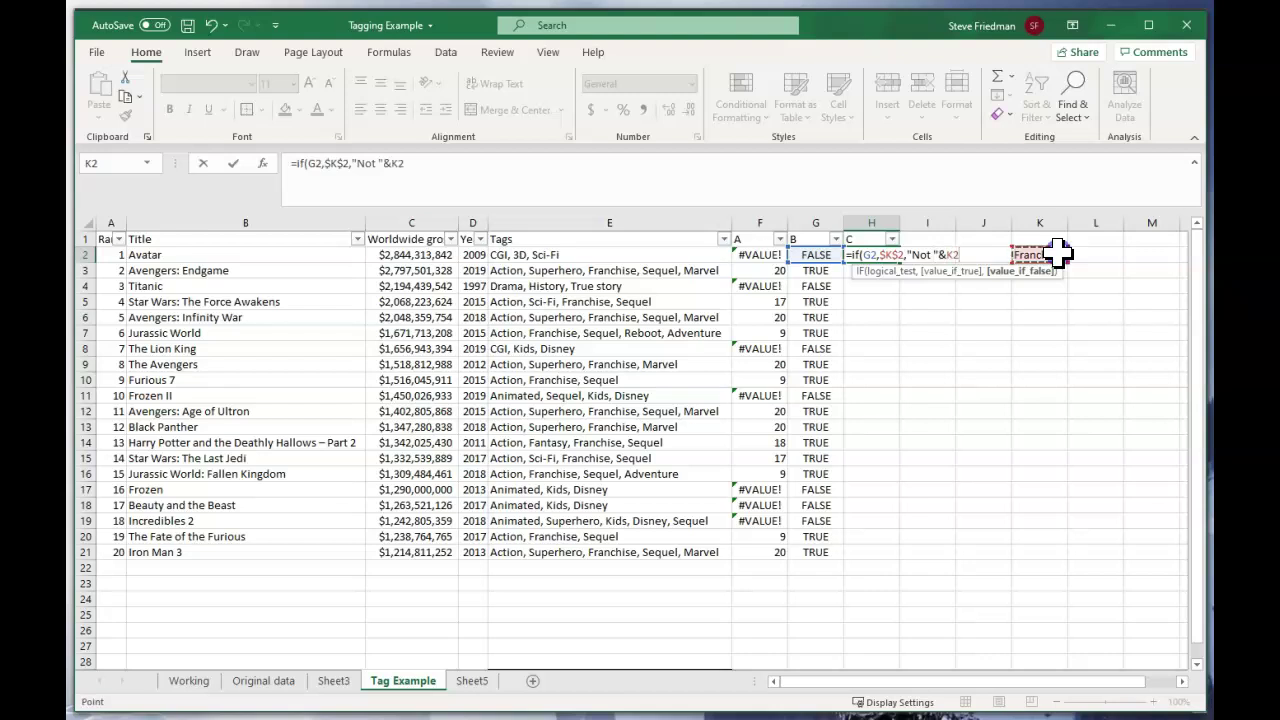
key(F4)
text())
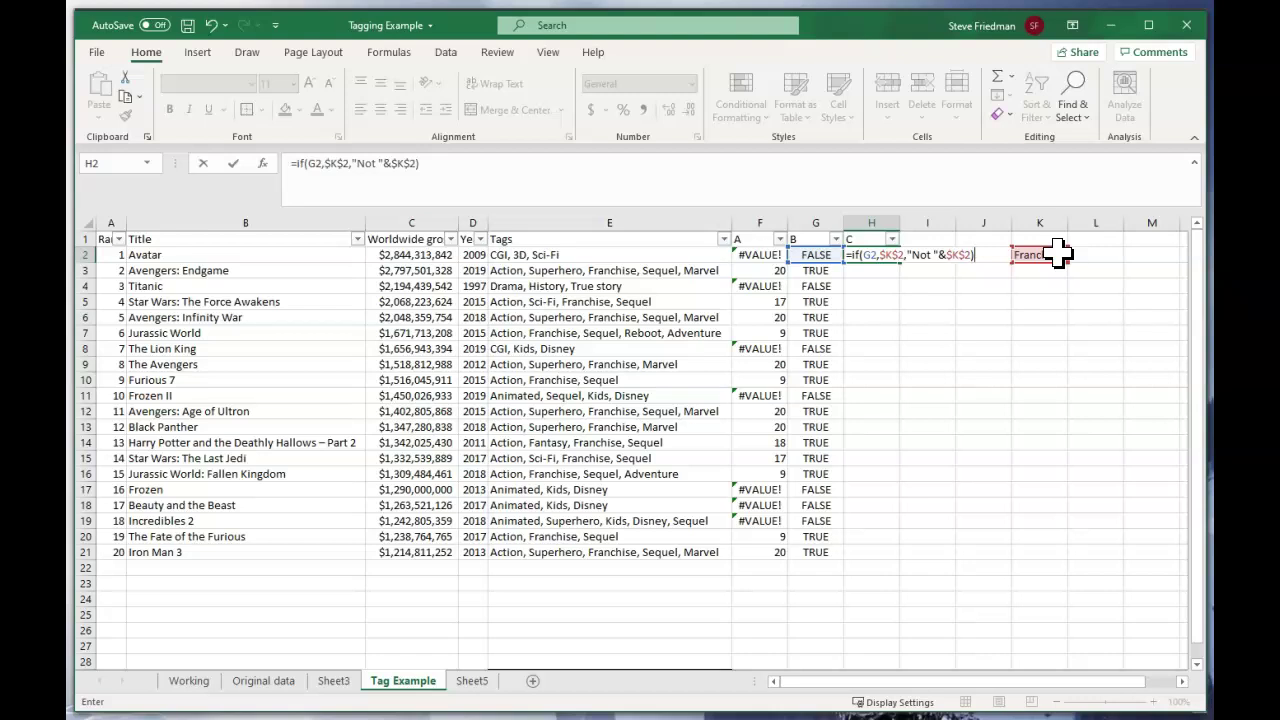
click(1057, 254)
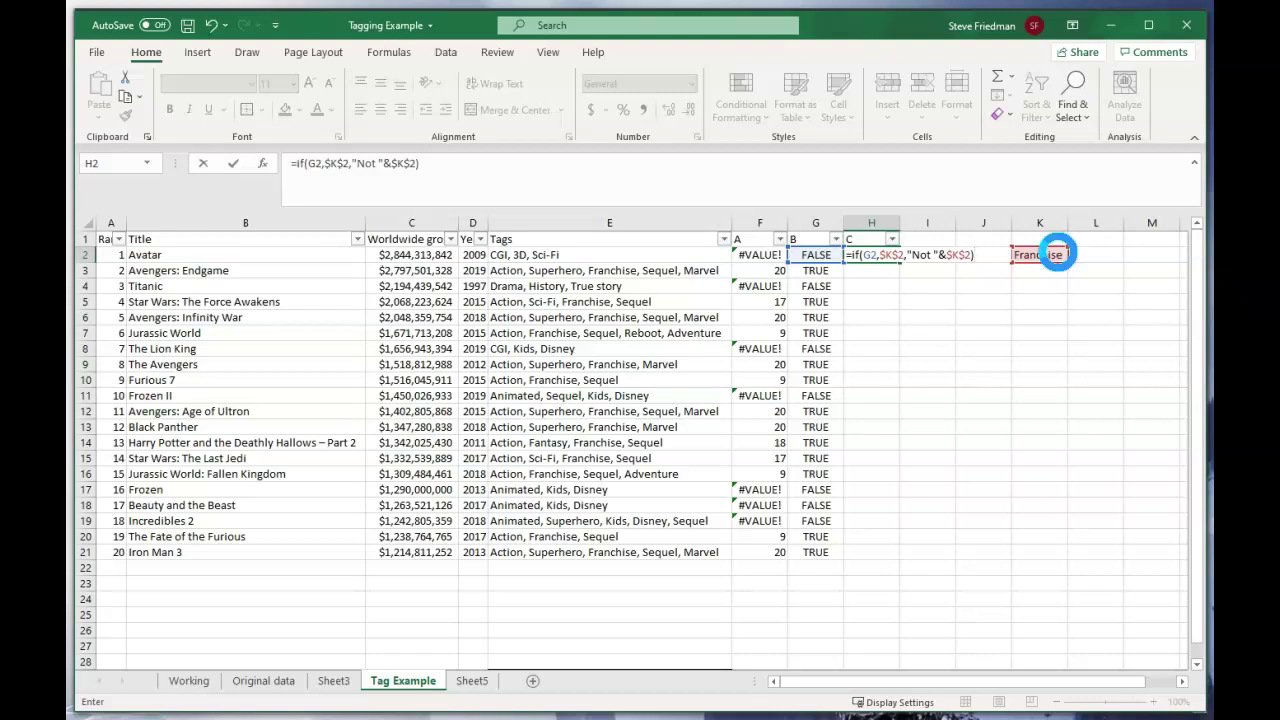
key(Return)
key(Up)
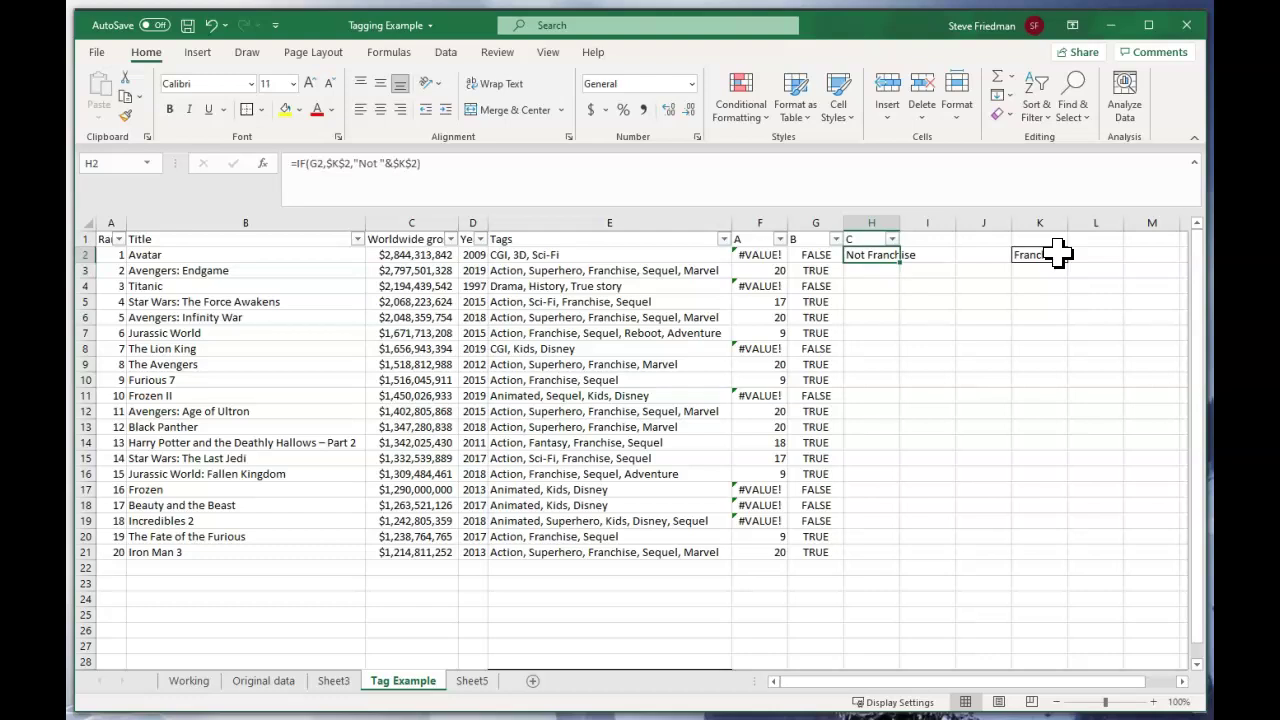
shift+click(886, 551)
key(ctrl+d)
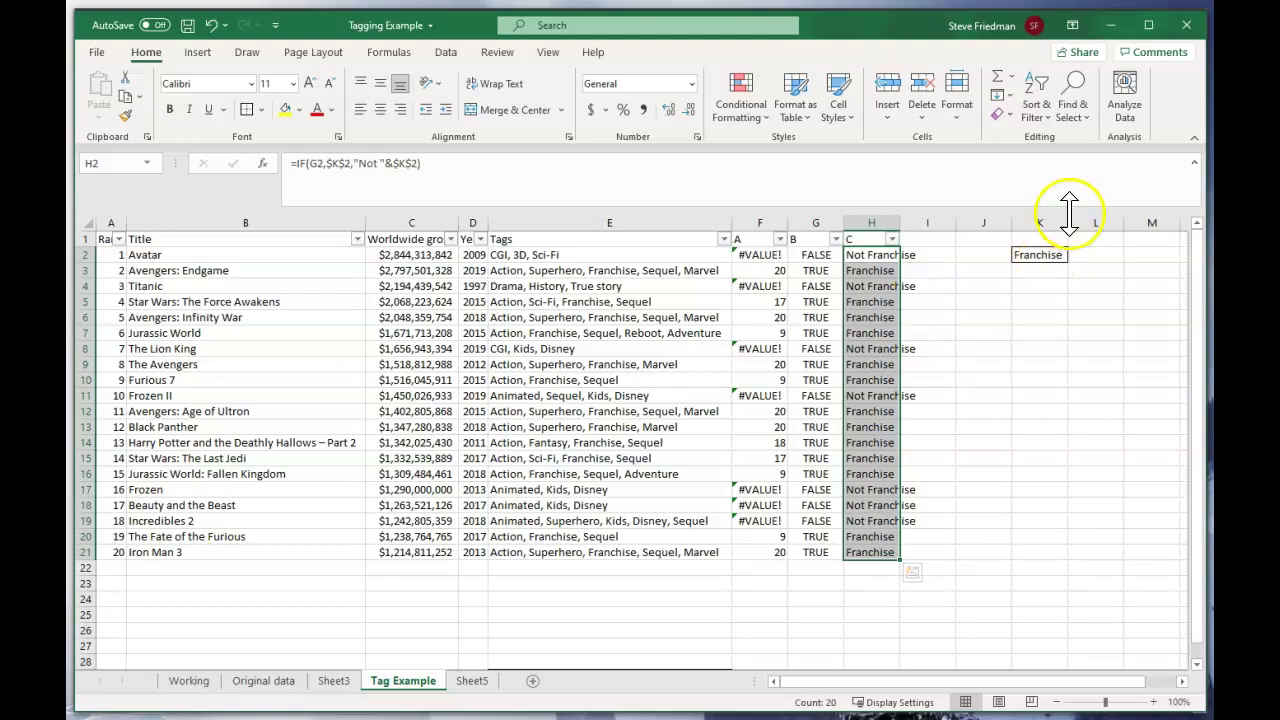
- Change the search term in cell K2 to "Action"
click(1056, 254)
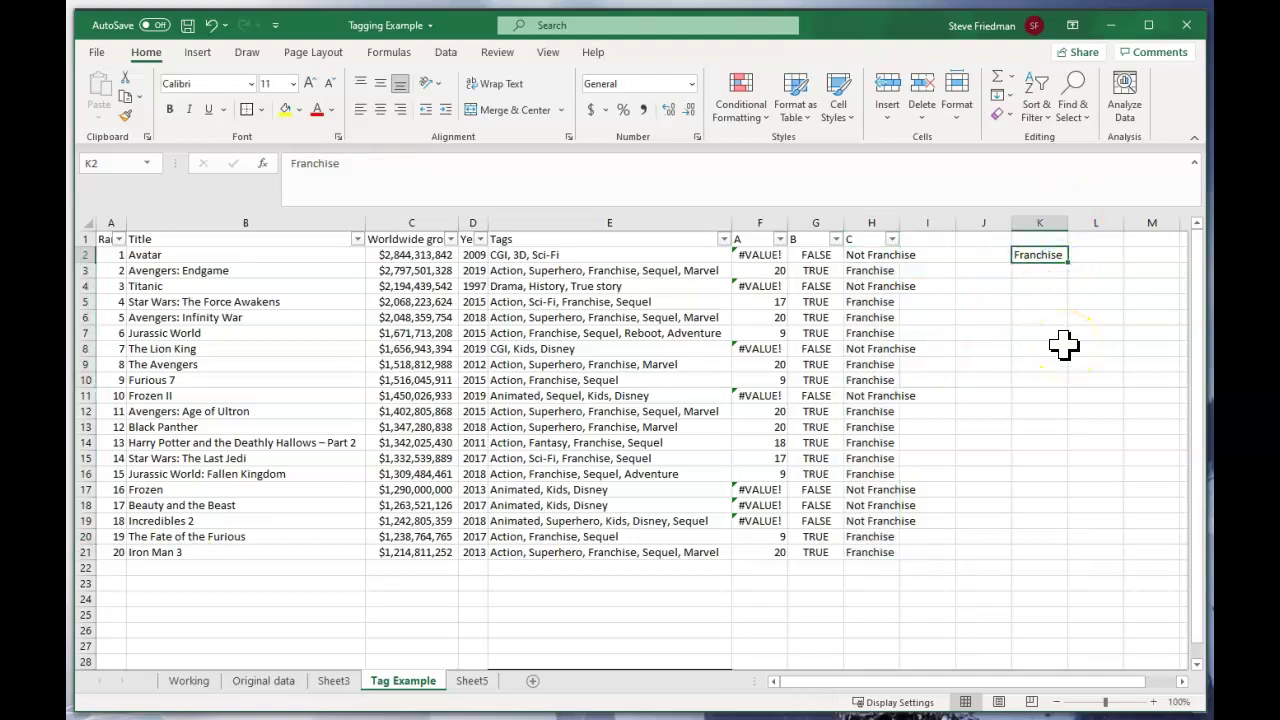
text(Action)
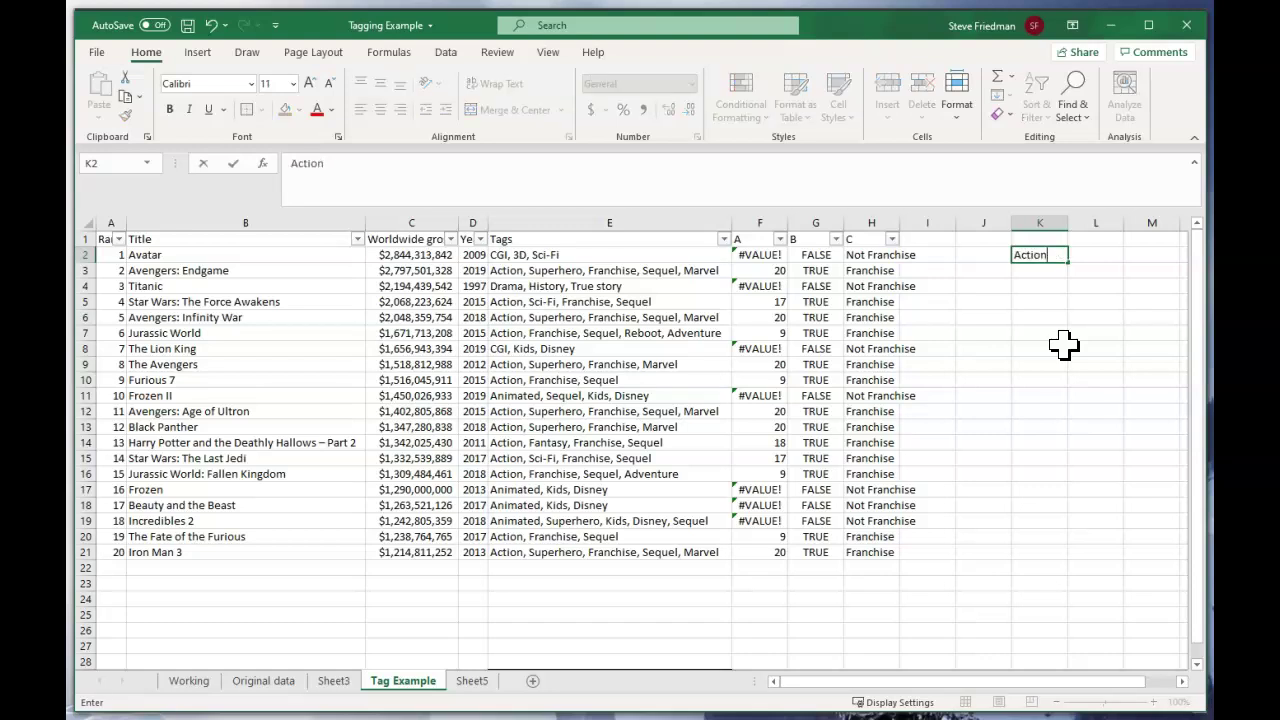
key(Return)
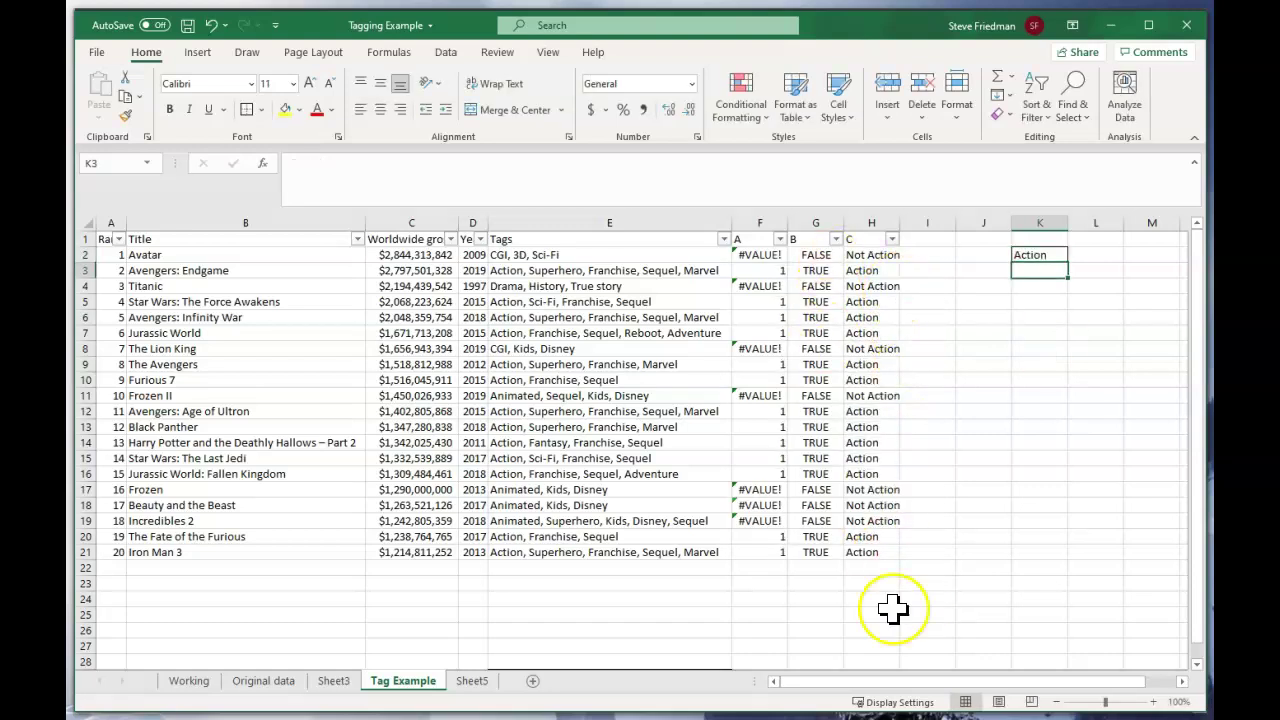
click(851, 367)
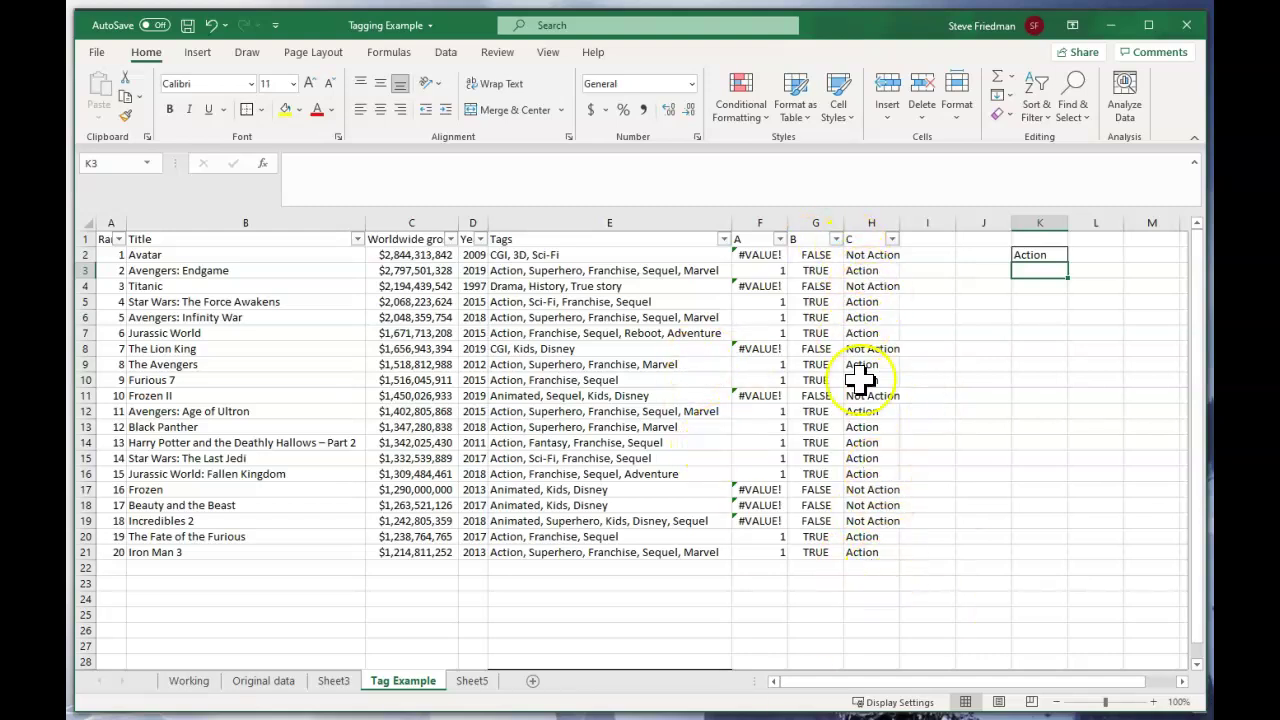
- Insert a blank column directly after the Tags column and narrow it
click(767, 213)
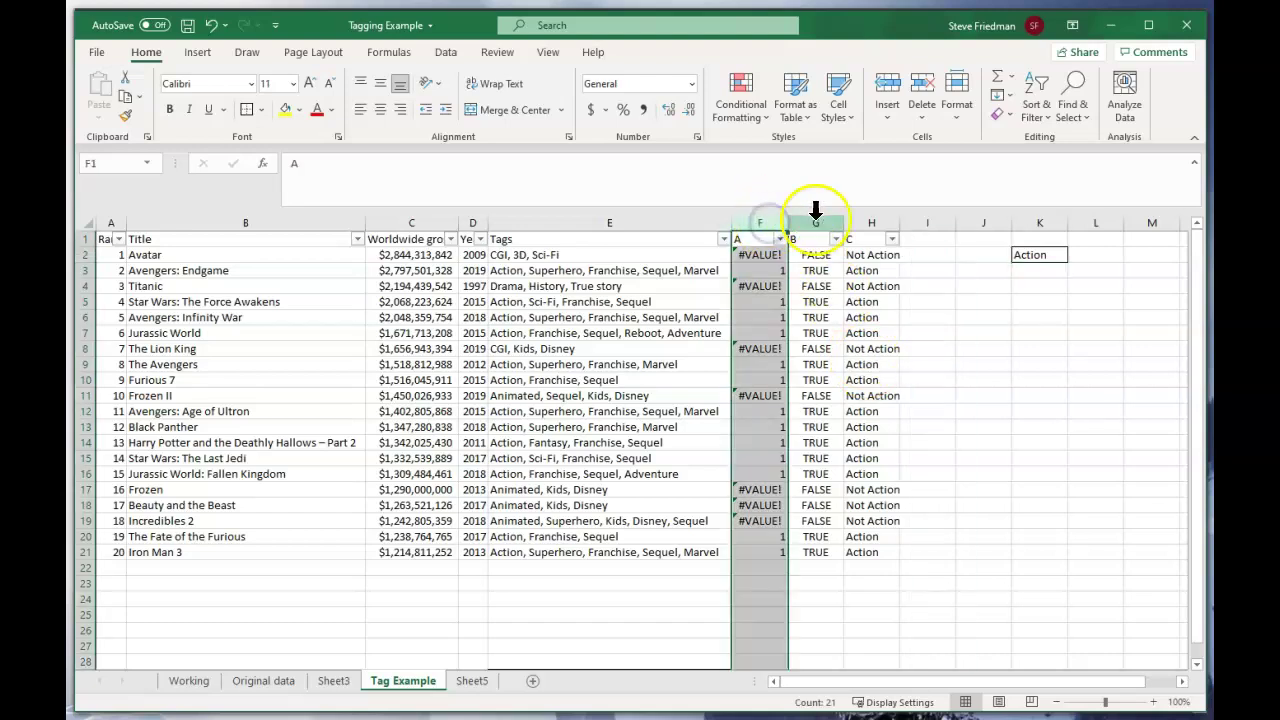
click(887, 88)
drag(972, 223, 816, 220)
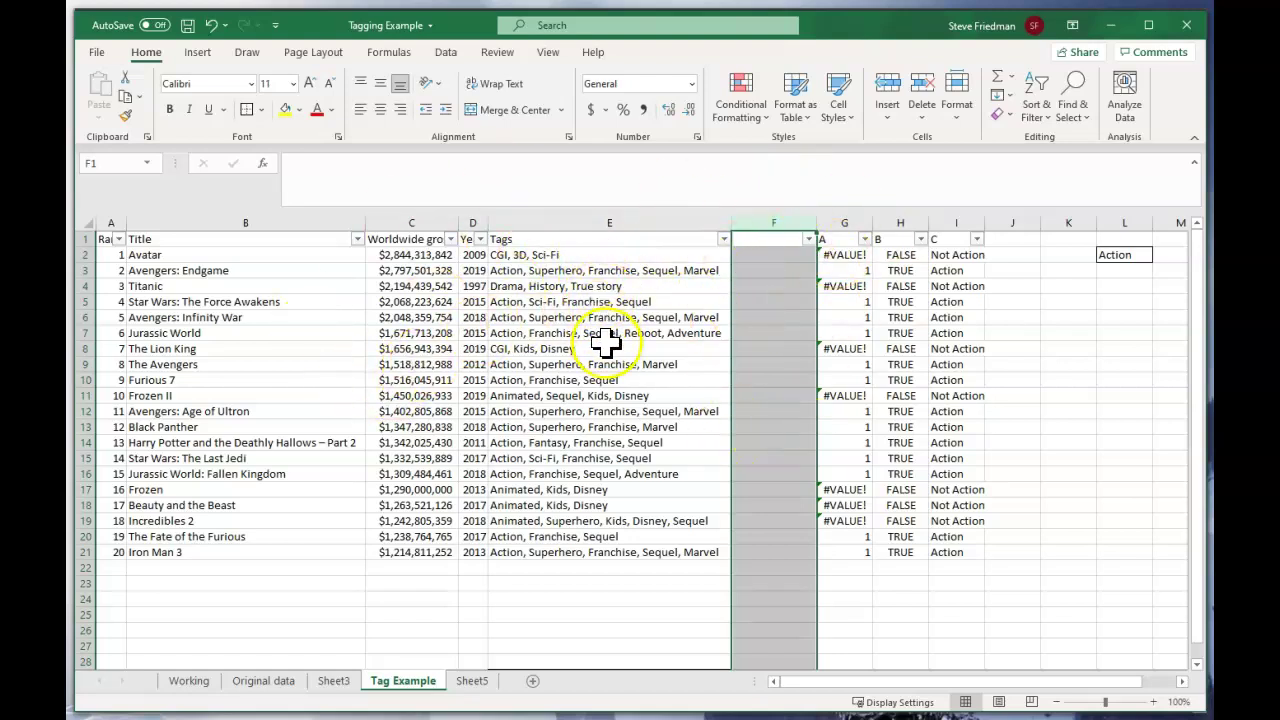
- Start an IF formula in cell F2 with the logical test ISNUMBER(SEARCH($L$2,E2))
click(781, 254)
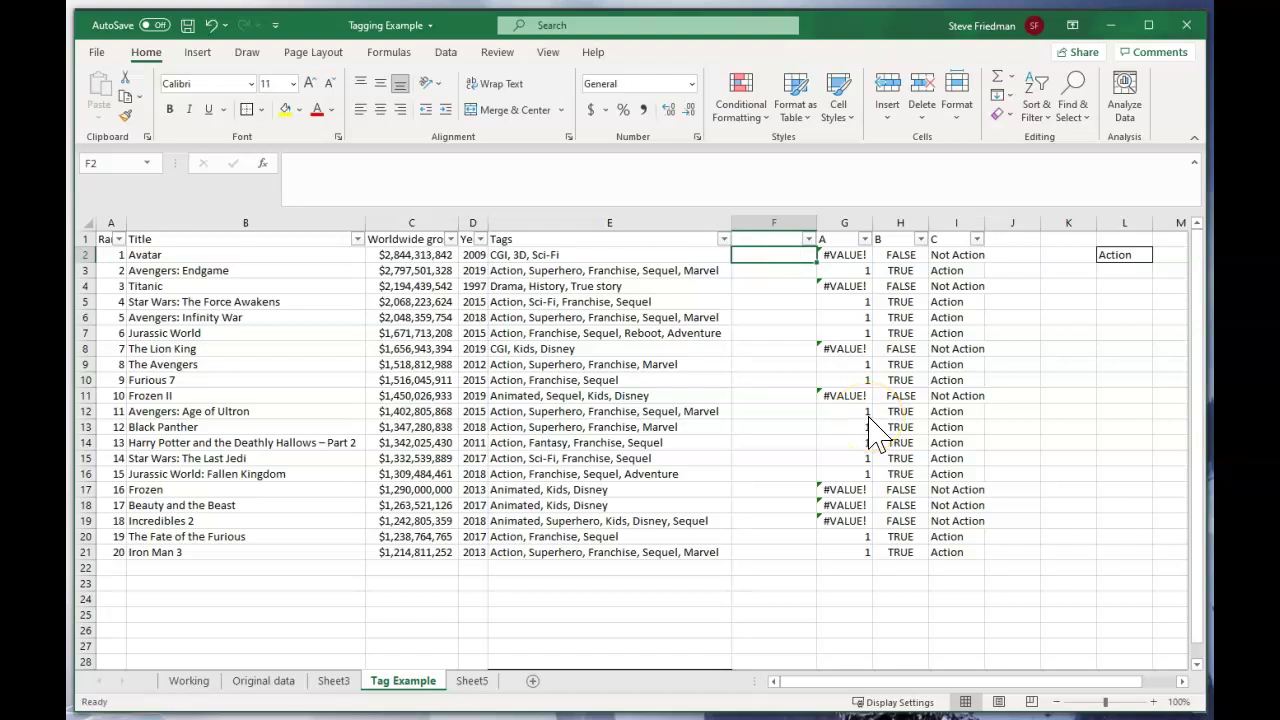
text(=if()
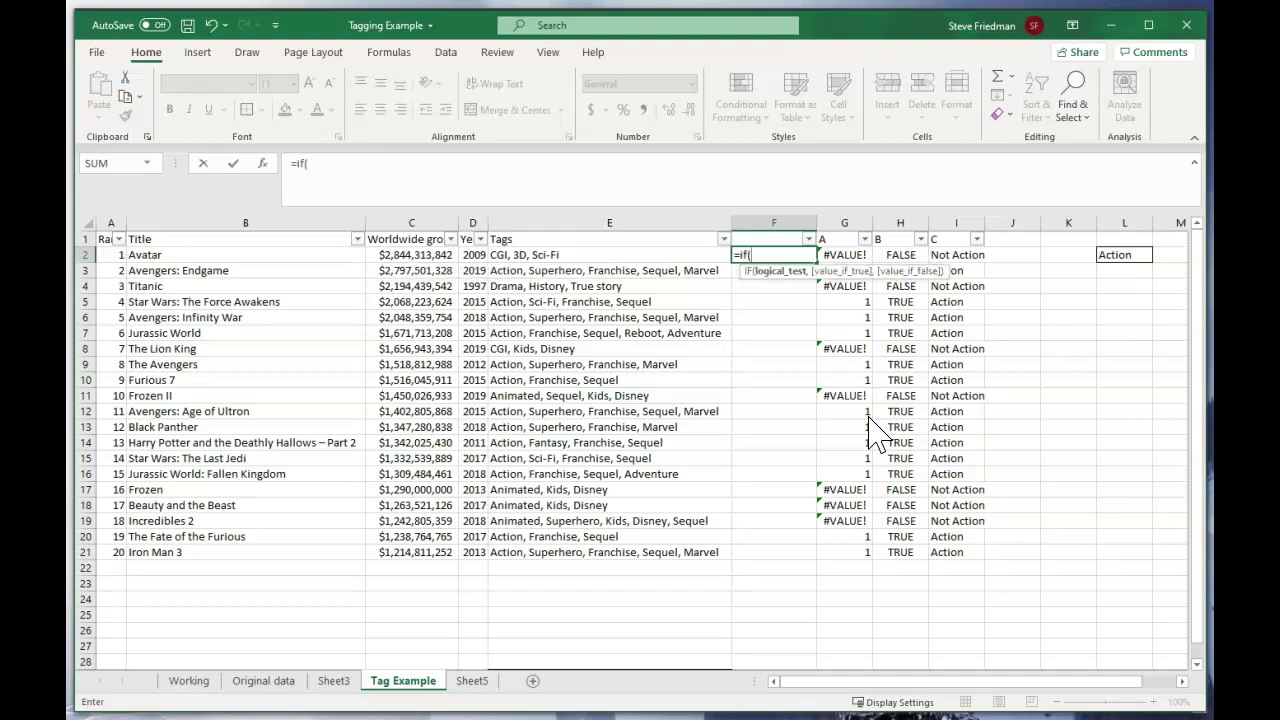
text(isnumber)
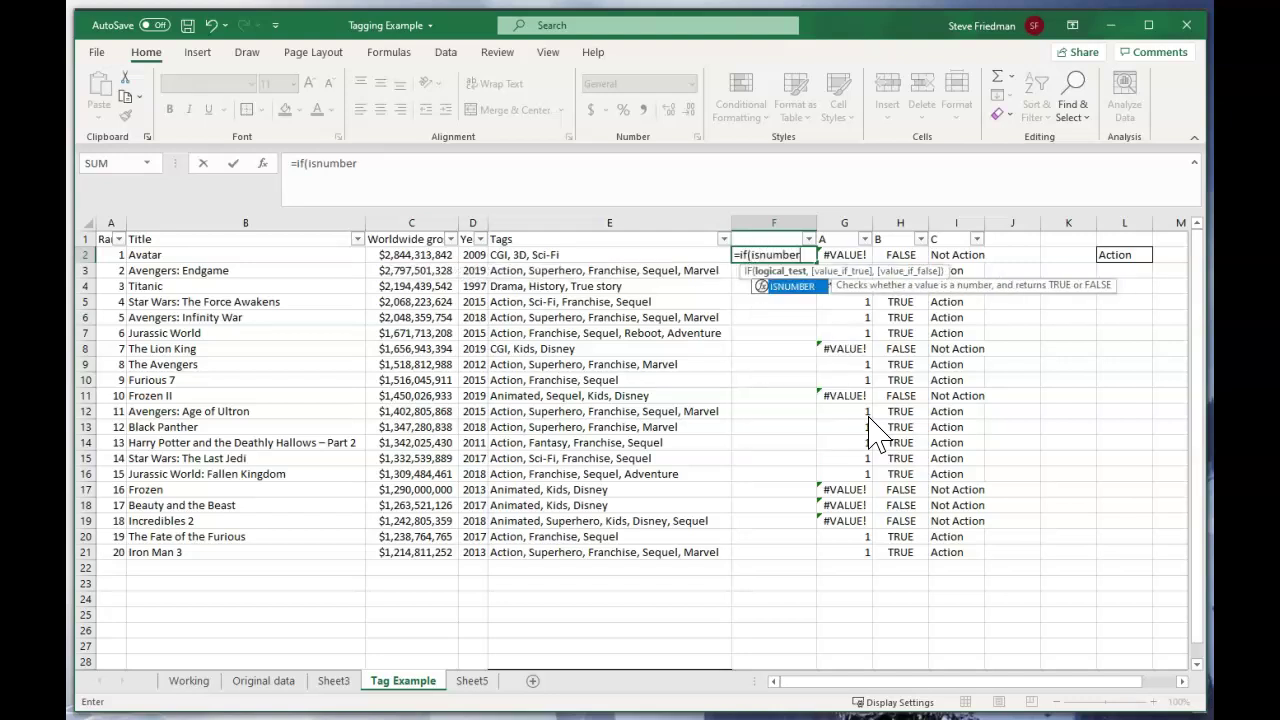
text((search()
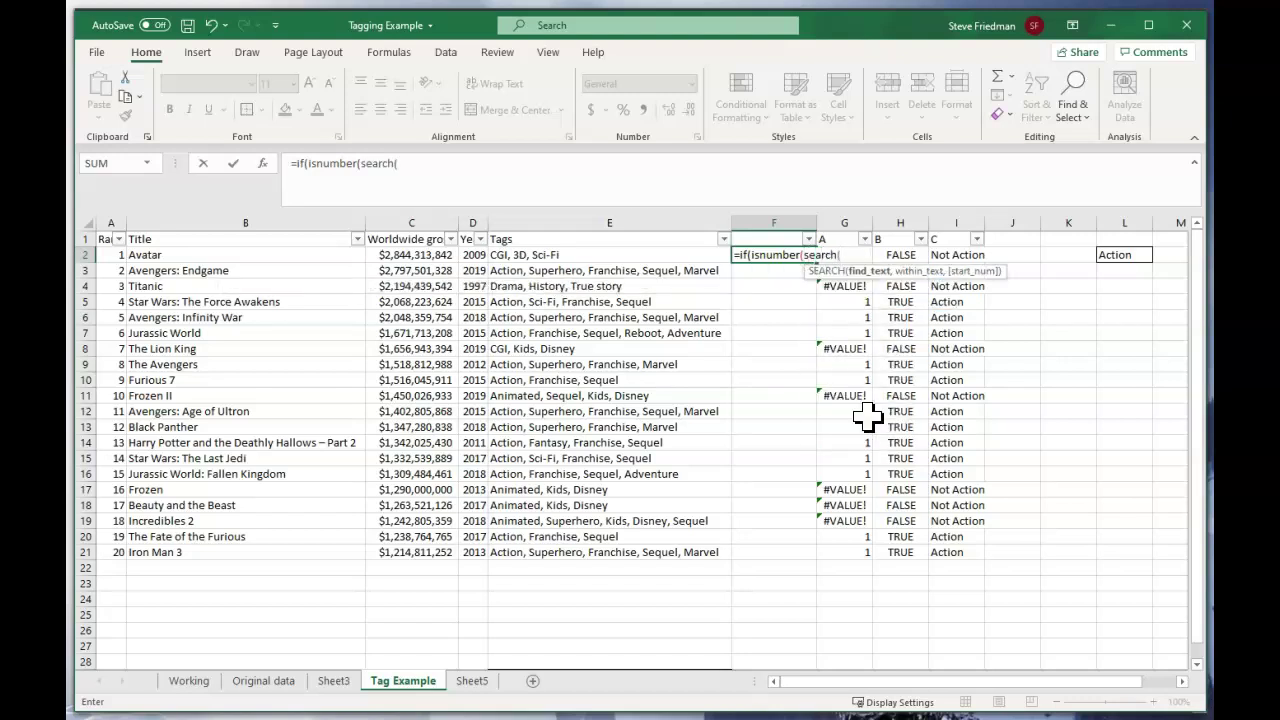
click(1122, 256)
key(F4)
text(,)
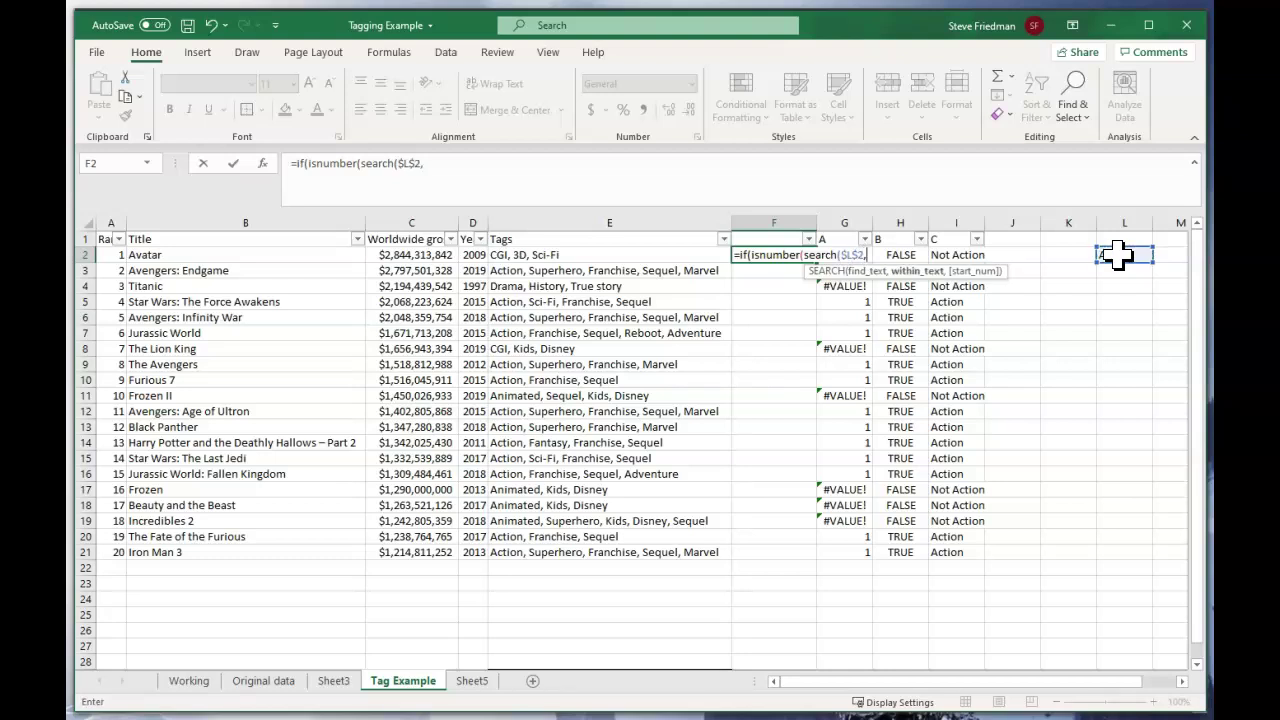
click(510, 255)
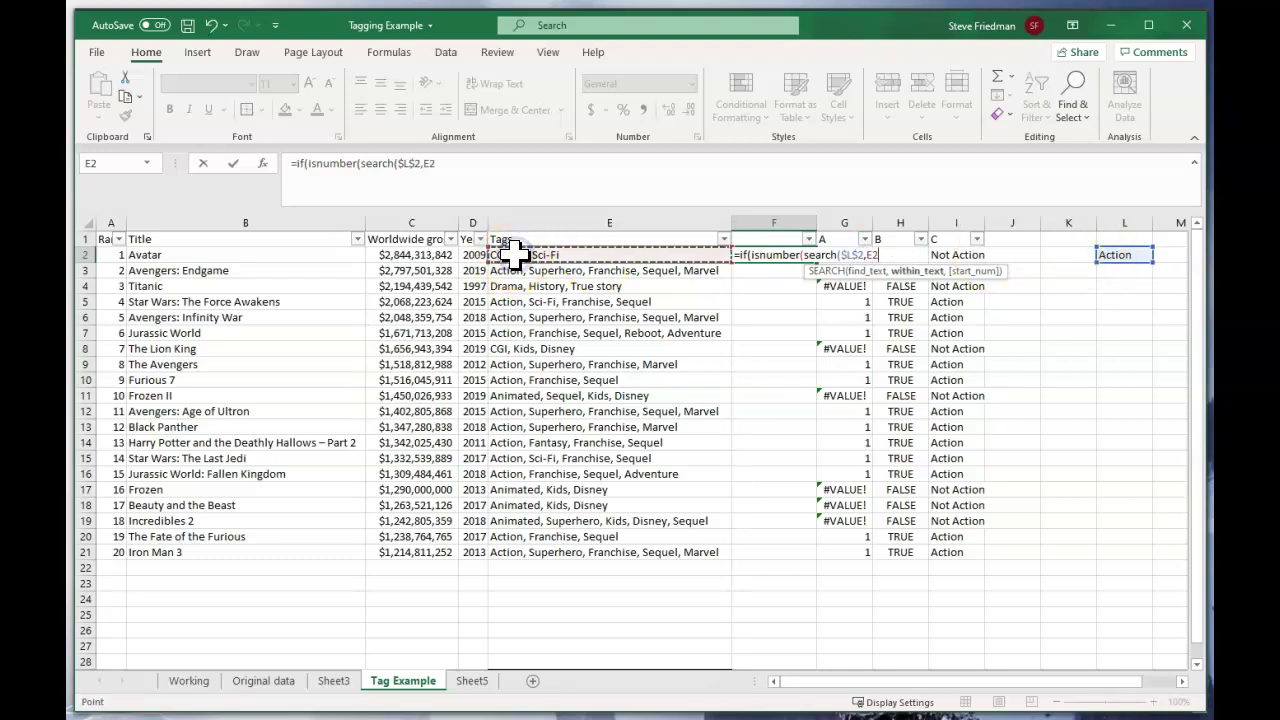
text())
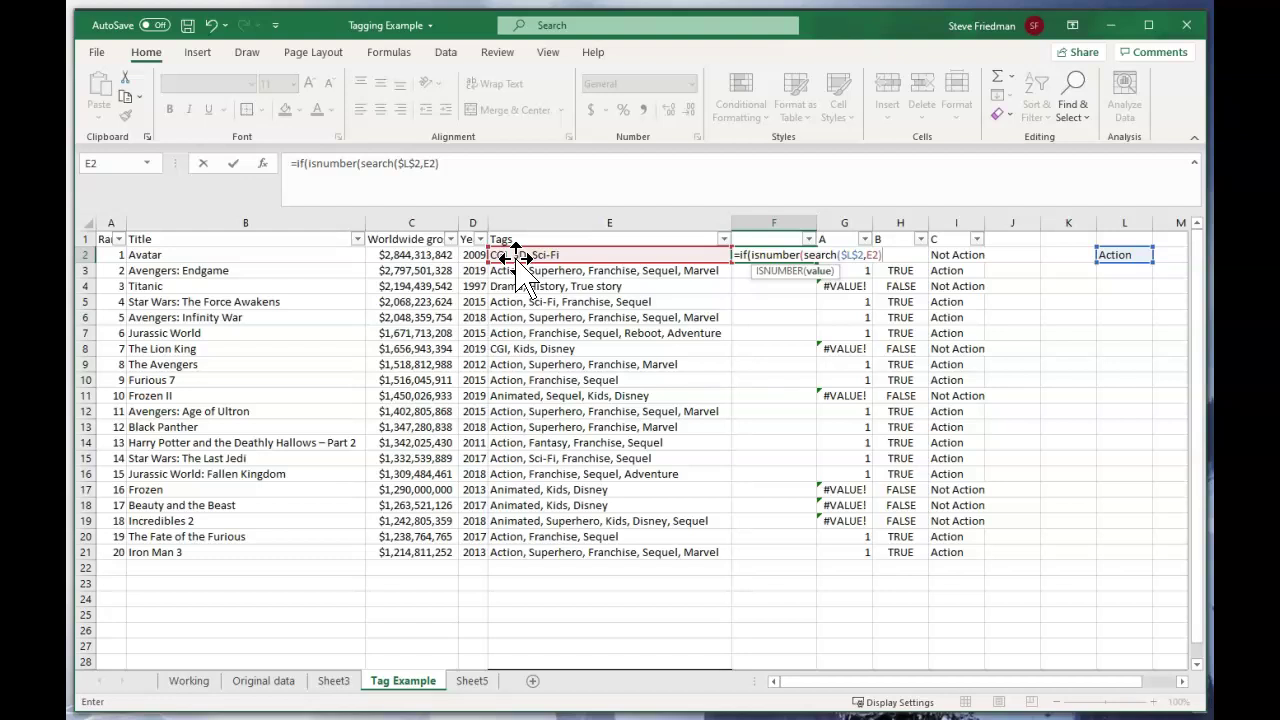
text())
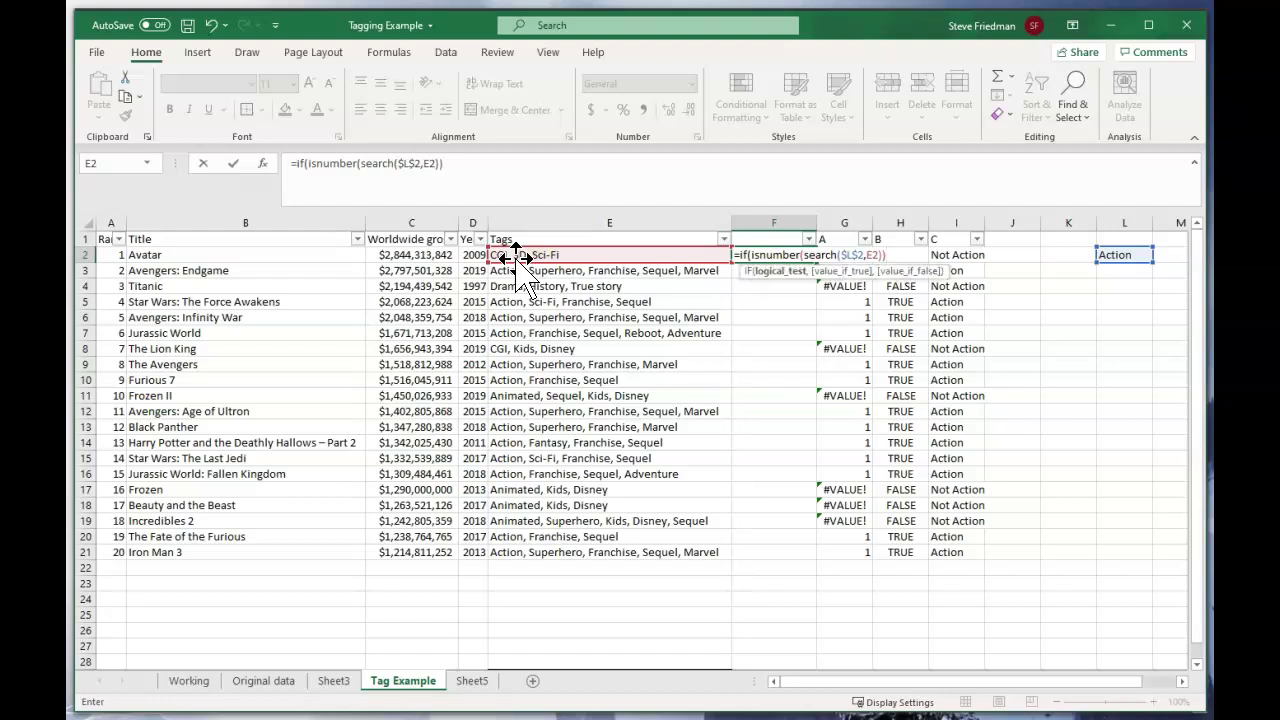
- Complete the IF formula with $L$2 when true and "Not "&$L$2 when false, and fill it down to F21
text(,)
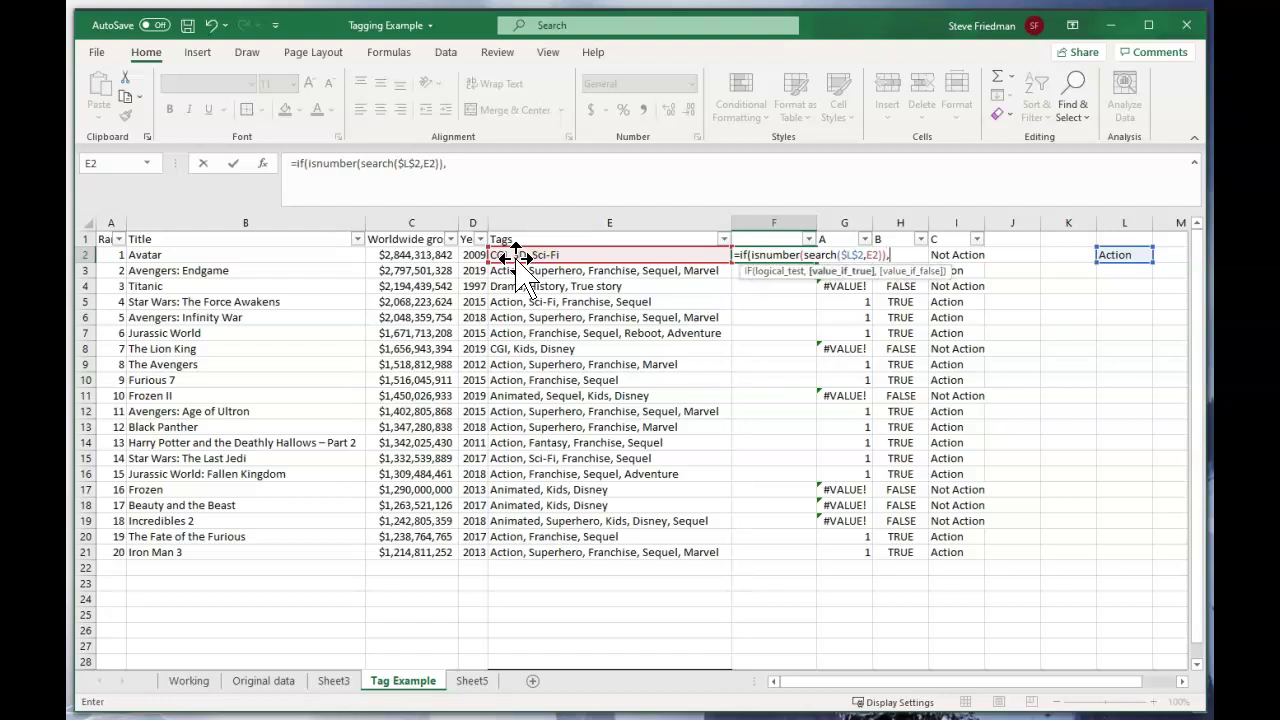
click(1113, 256)
key(F4)
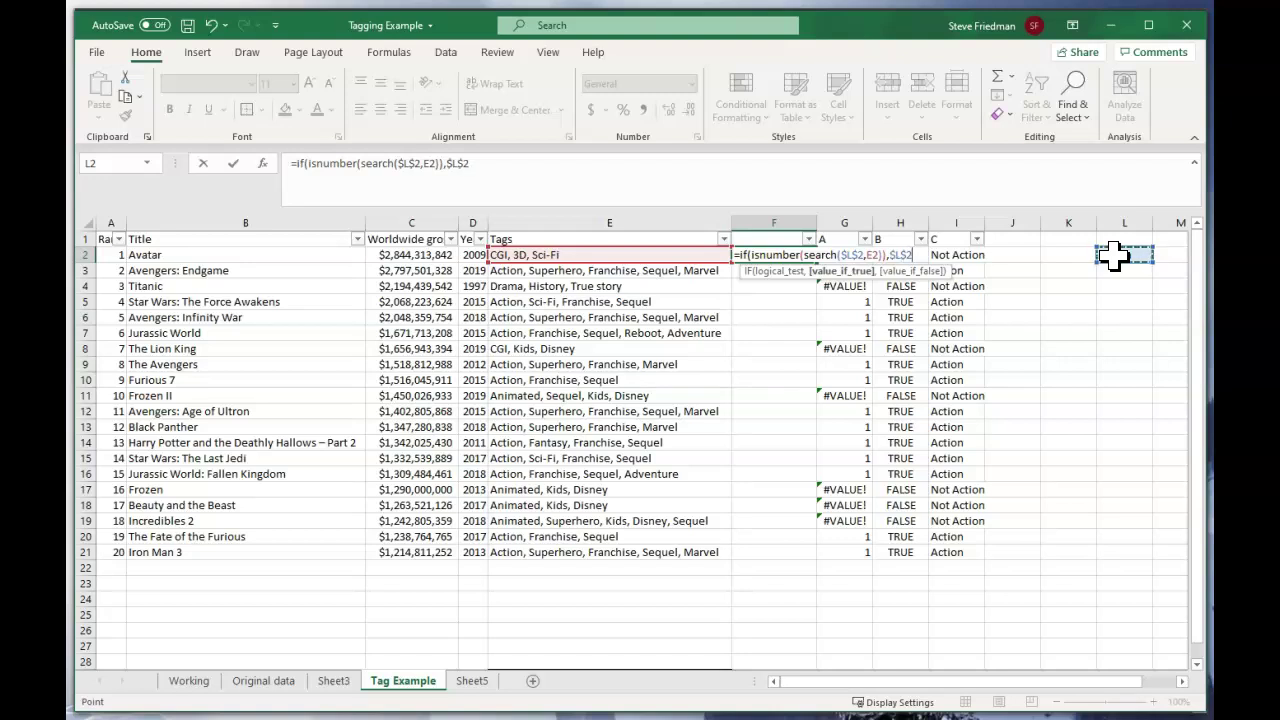
text(,)
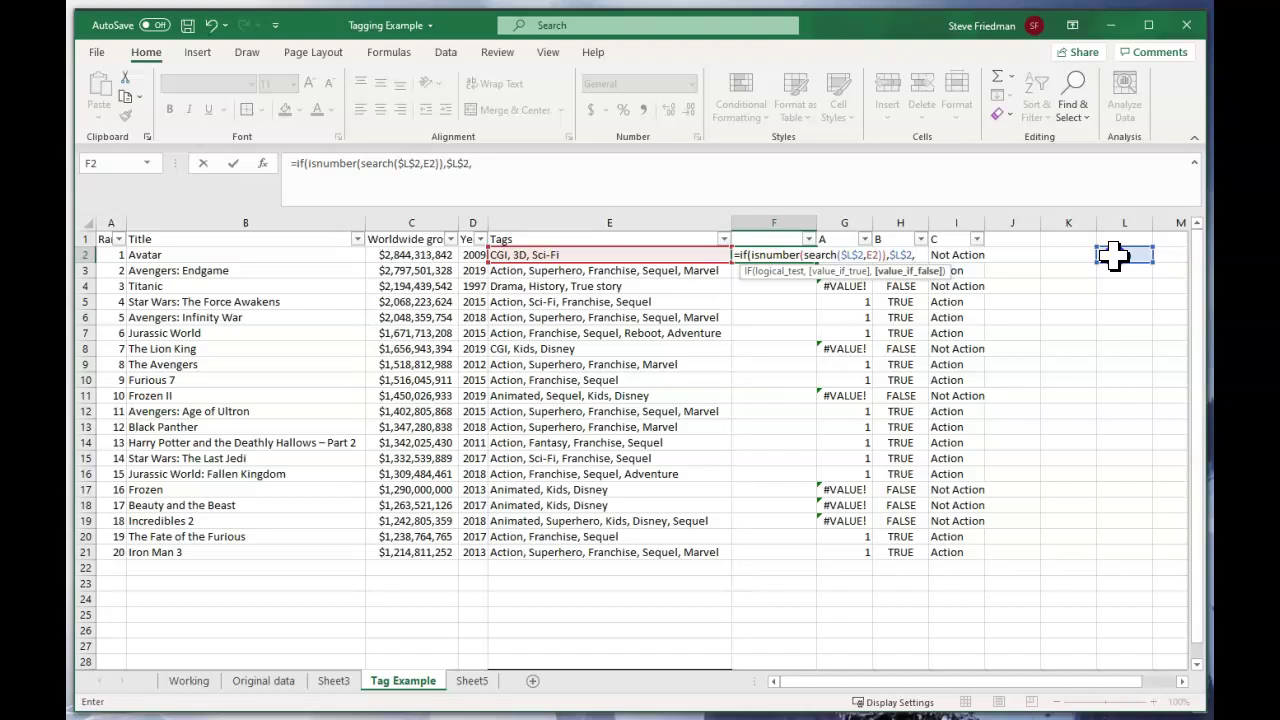
text("Not "&)
click(1113, 256)
key(F4)
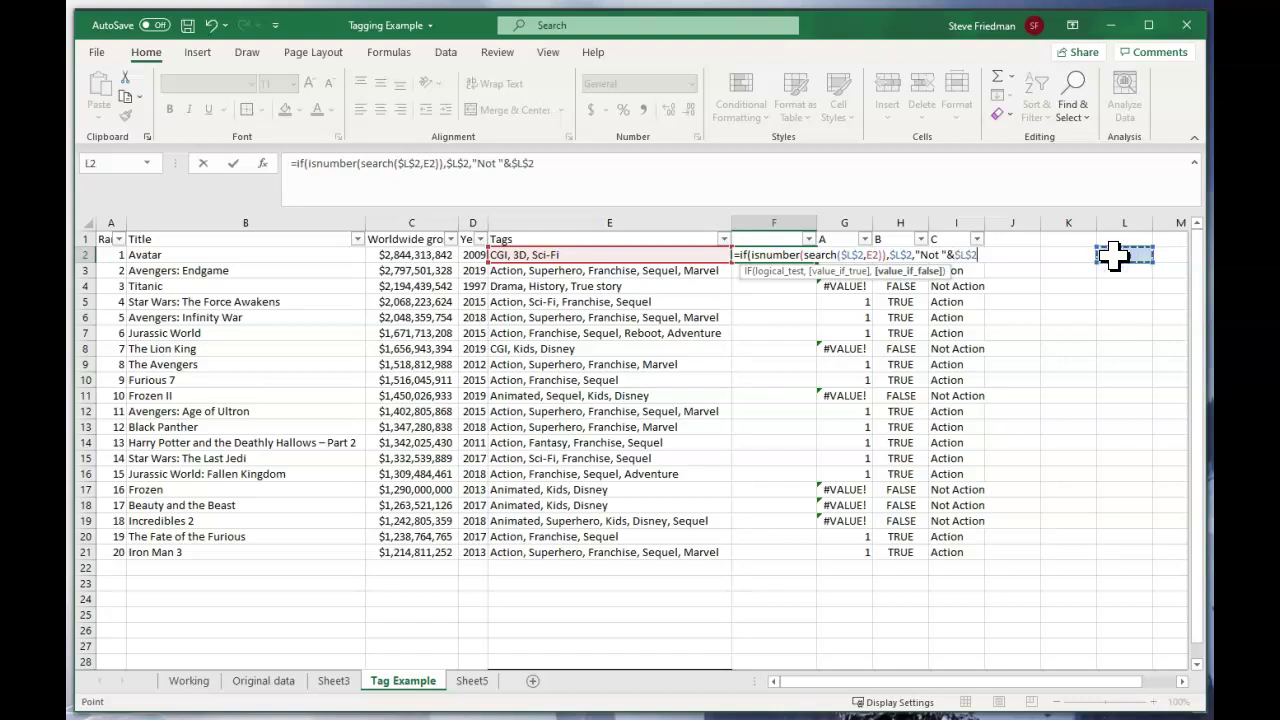
text())
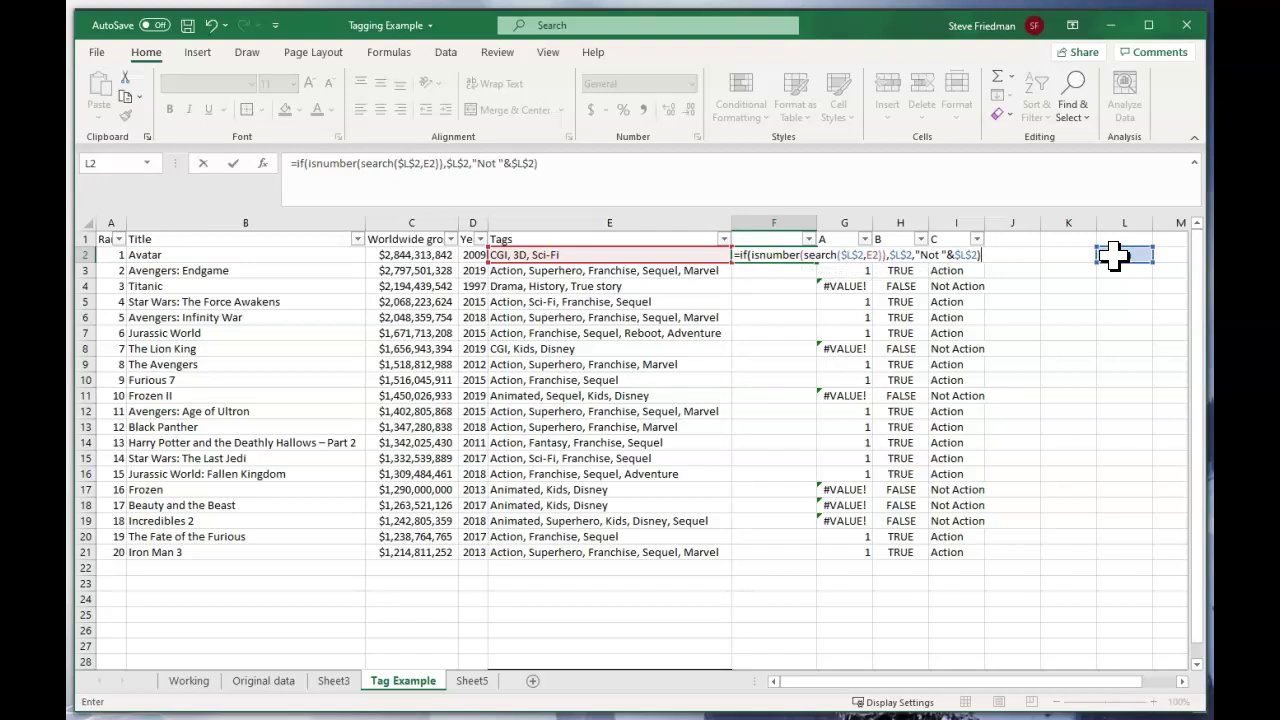
key(ctrl+Return)
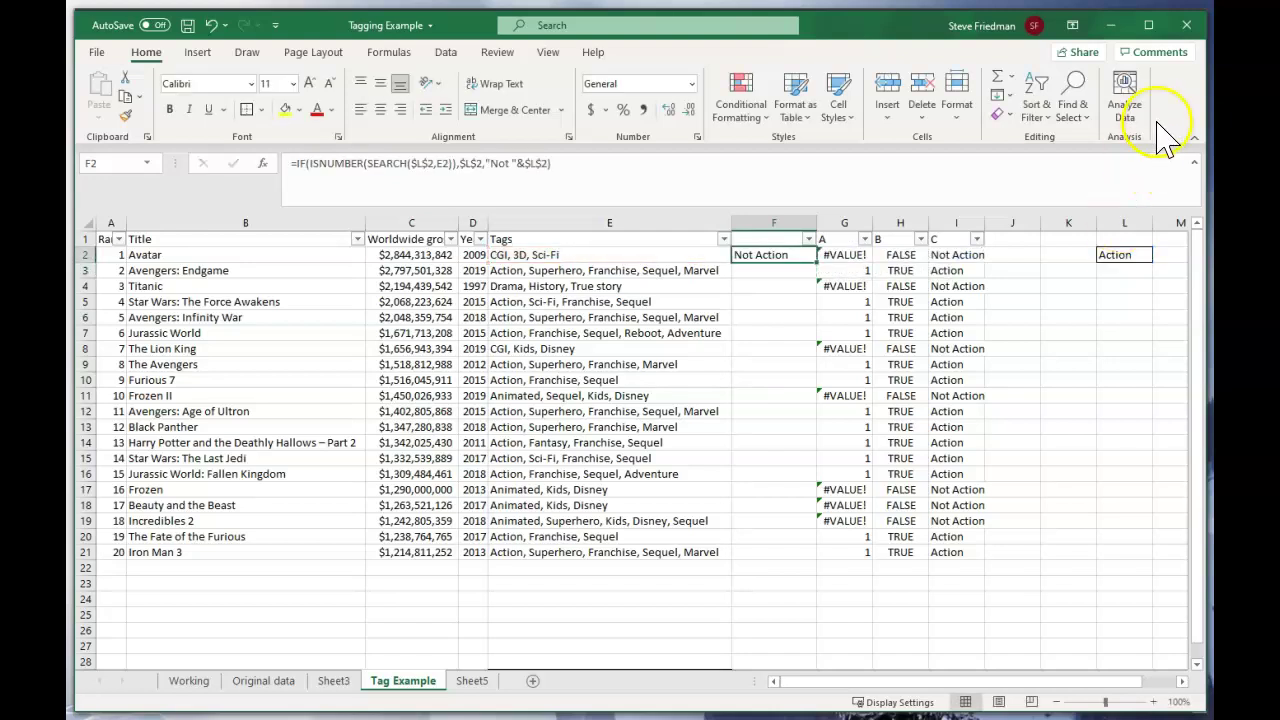
shift+click(763, 551)
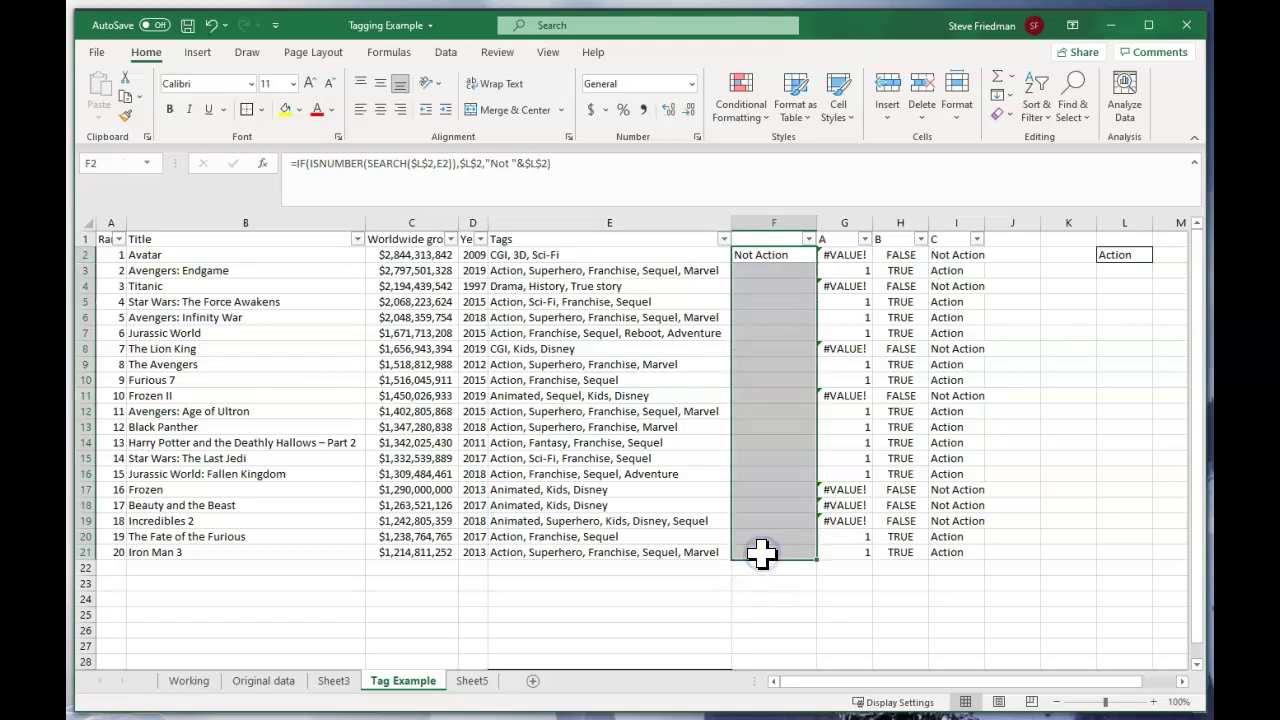
key(ctrl+d)
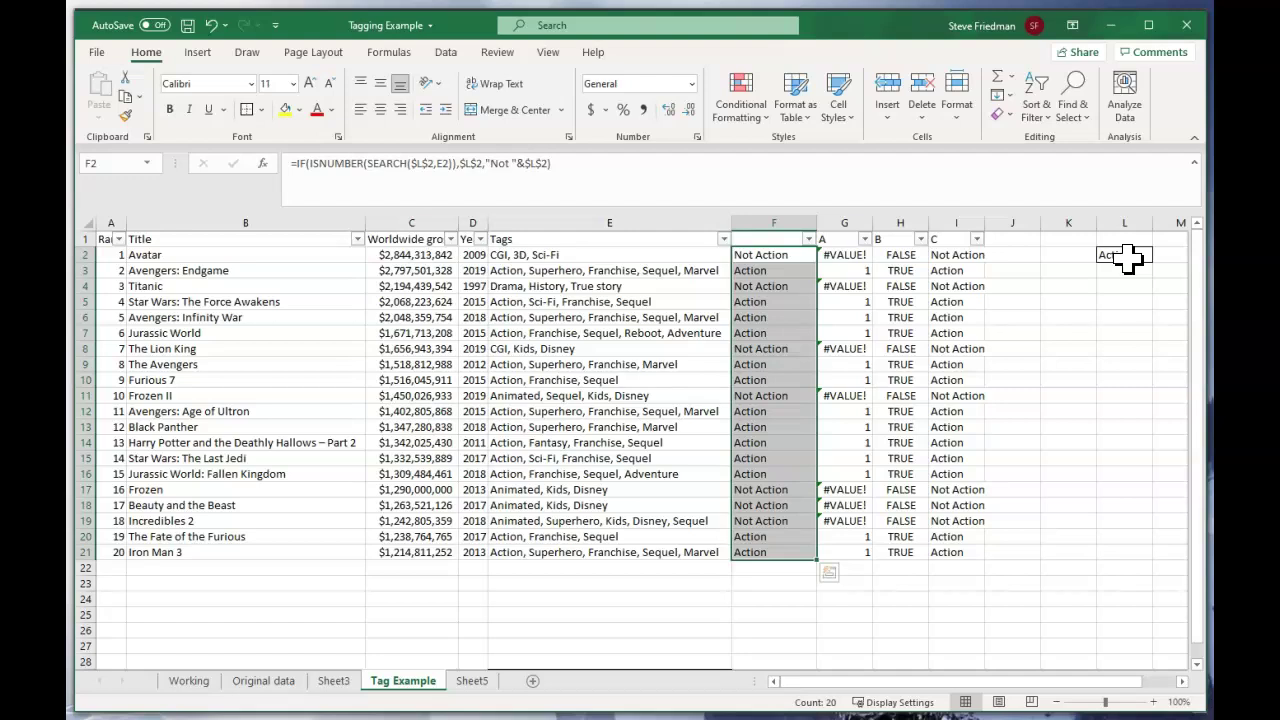
- Change the search term in cell L2 to "Sequel"
click(1126, 256)
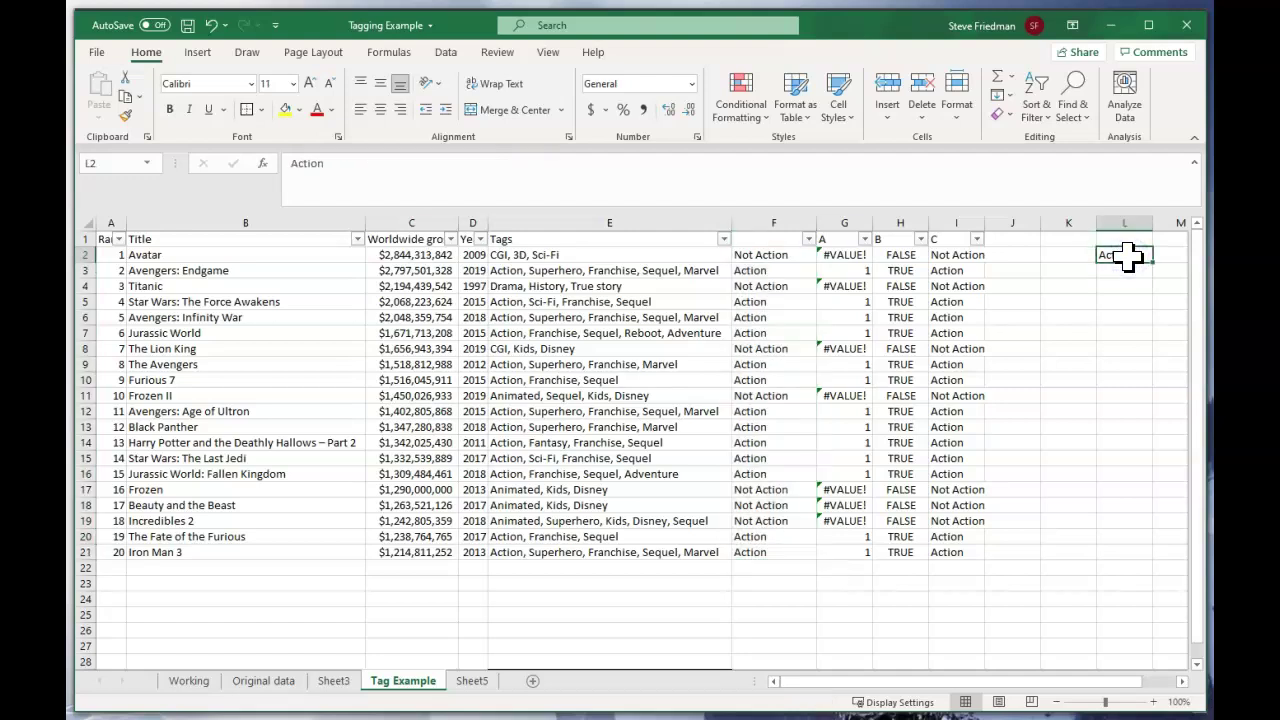
text(Seqel)
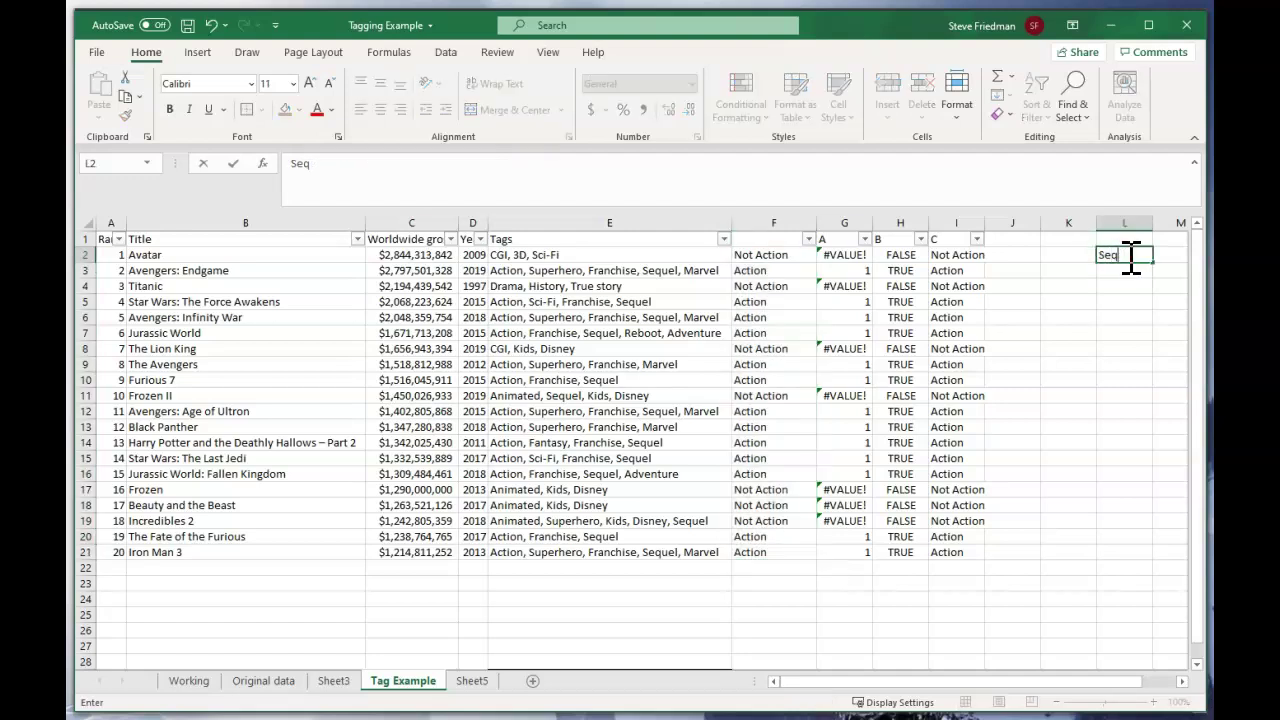
key(BackSpace)
key(BackSpace)
text(uel)
key(Return)
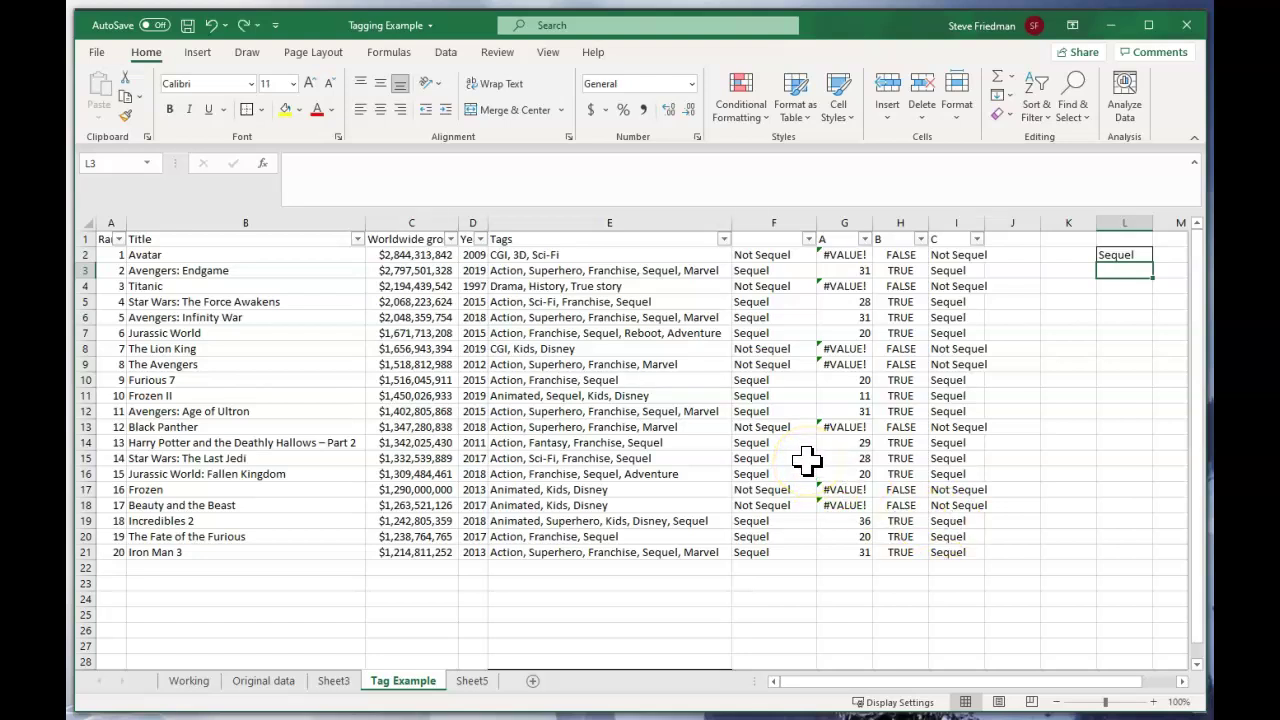
- Filter the Tags column for entries containing "sequel"
click(723, 239)
click(632, 413)
text(sequel)
key(Return)
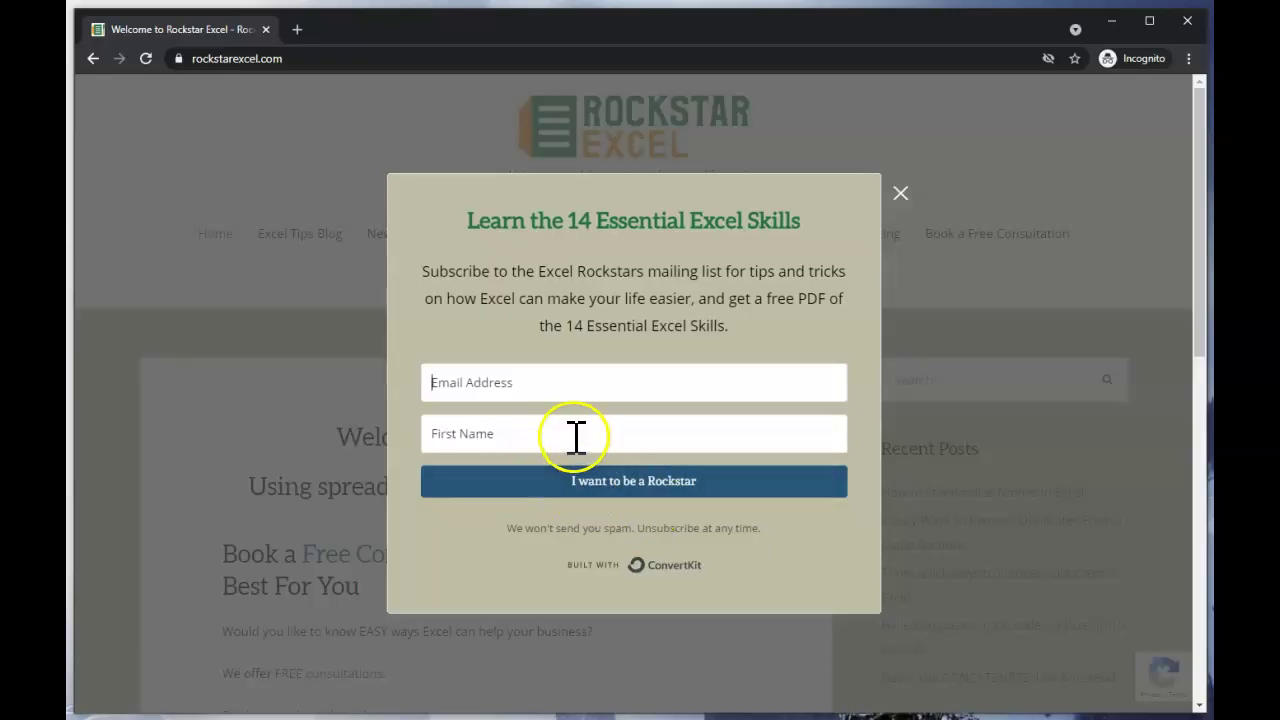
- Dismiss the mailing-list sign-up pop-up on the rockstarexcel.com page in the browser
click(809, 168)
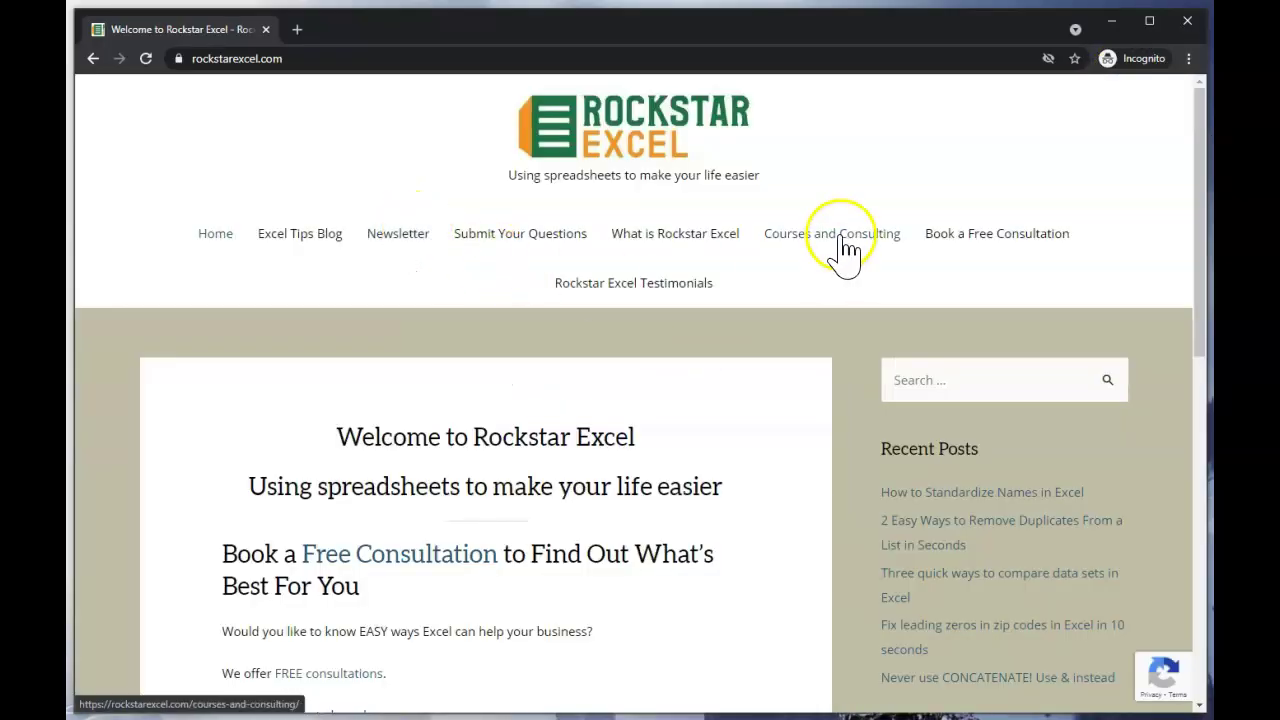